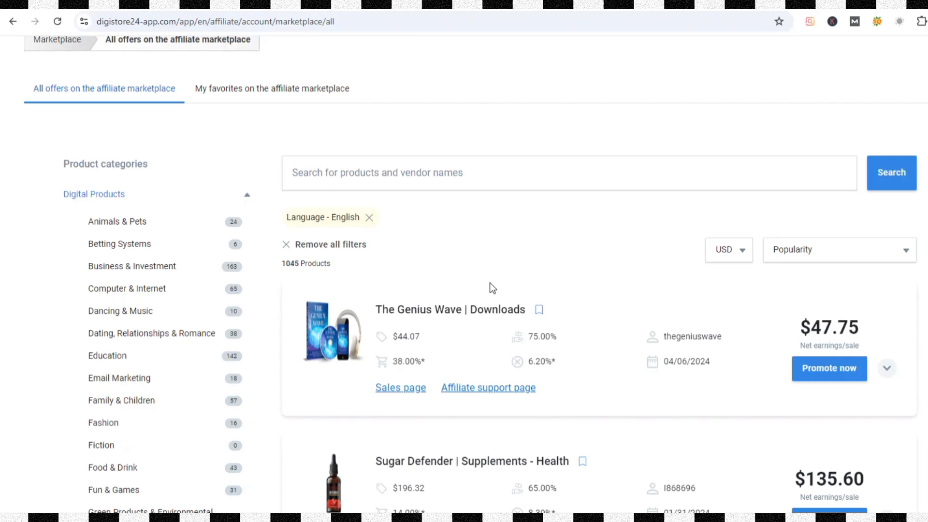
Filter the Digistore24 marketplace to the Health & Fitness category, leaving 189 offers
scroll(489, 283, "up", 2)
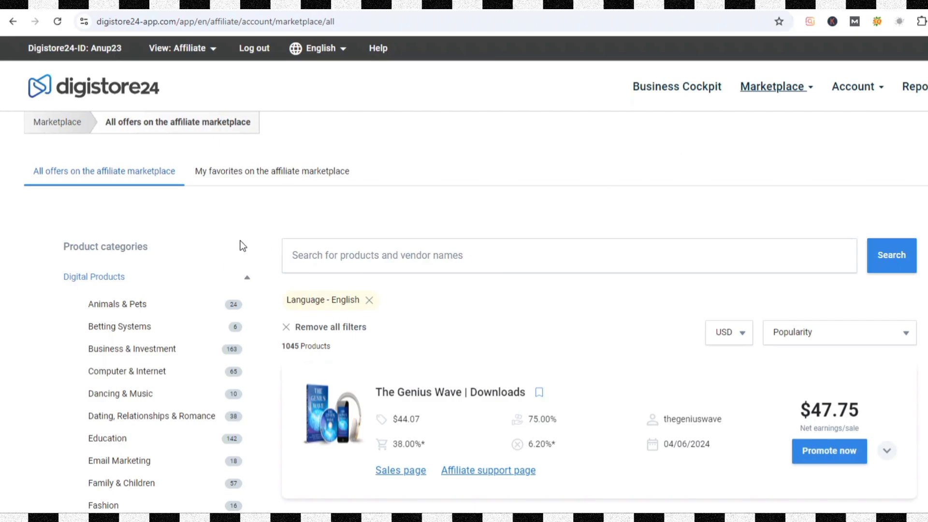
scroll(239, 245, "down", 2)
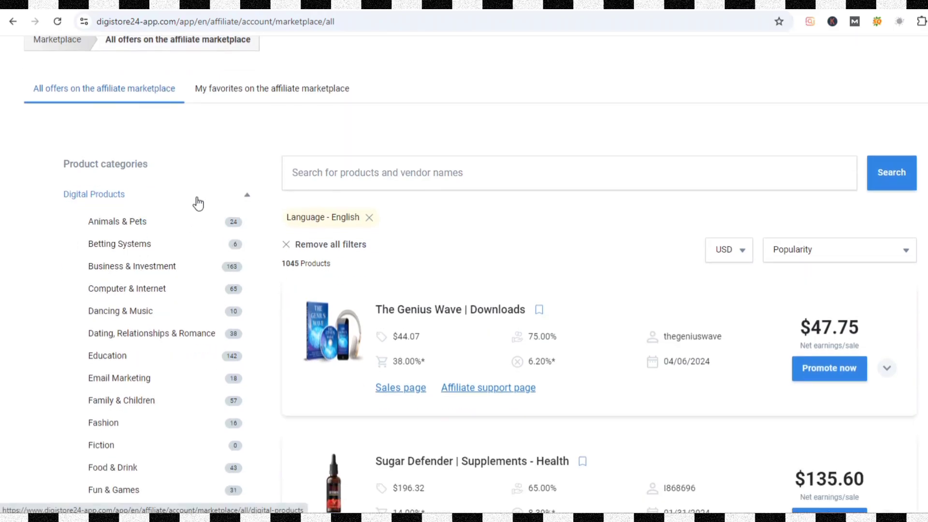
scroll(159, 270, "down", 3)
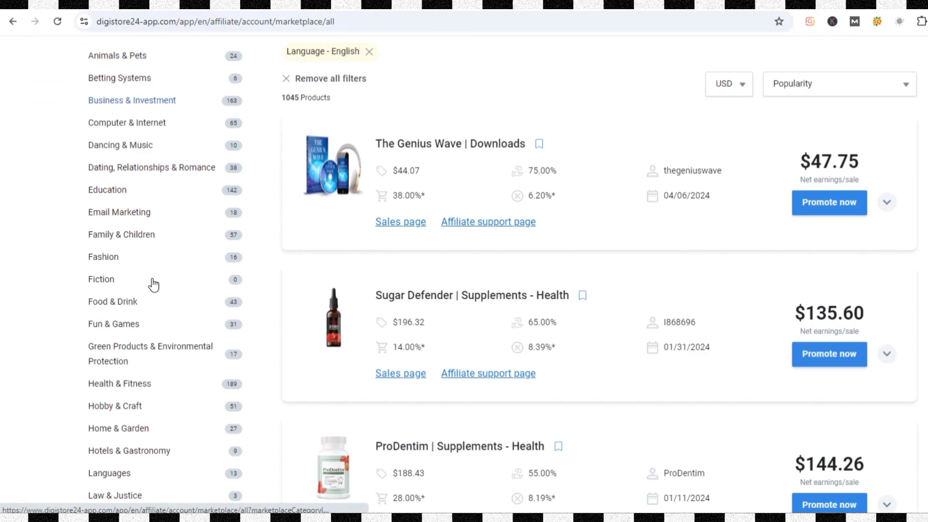
left_click(136, 385)
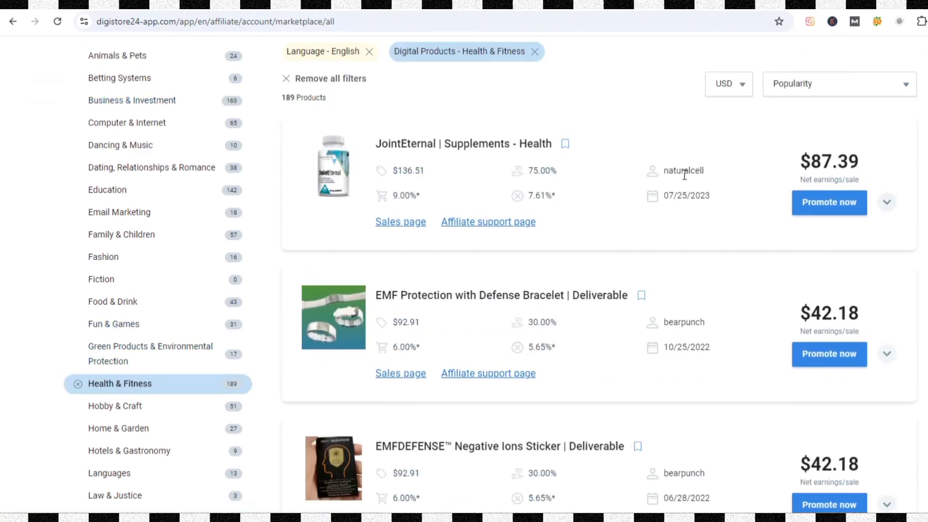
Scroll the Health & Fitness results down to The Encyclopedia of Power Foods offer
scroll(684, 175, "up", 3)
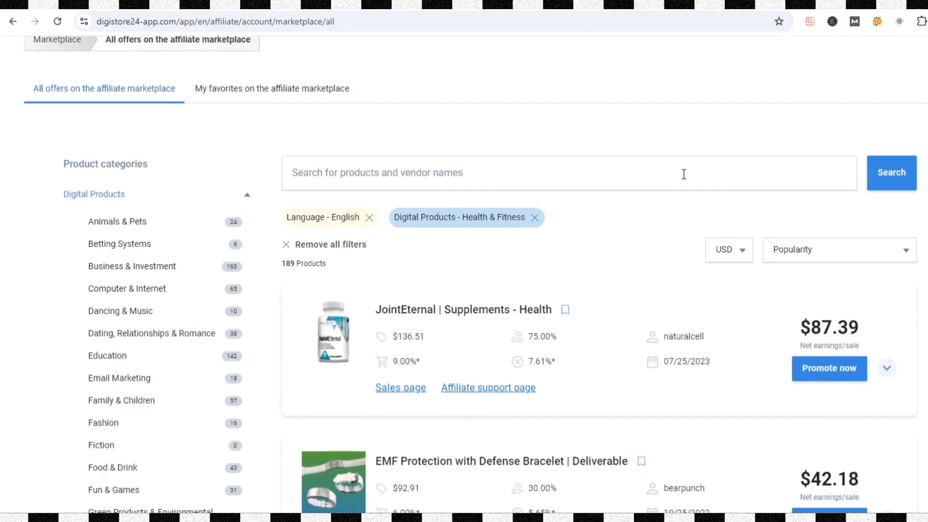
scroll(684, 174, "down", 2)
scroll(684, 174, "down", 1)
scroll(682, 174, "down", 3)
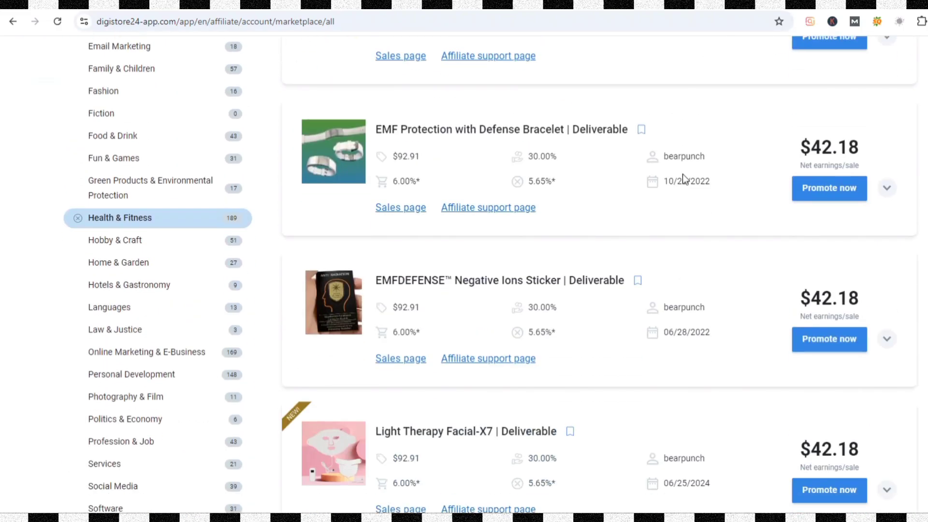
scroll(682, 175, "down", 2)
scroll(682, 175, "down", 3)
scroll(683, 175, "down", 2)
scroll(682, 175, "down", 1)
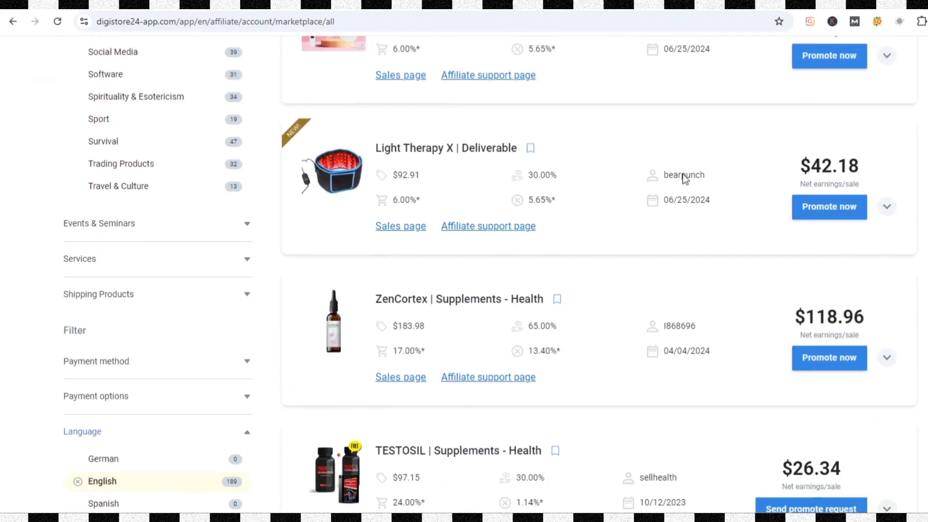
scroll(682, 175, "down", 3)
scroll(682, 175, "down", 3)
scroll(672, 187, "down", 1)
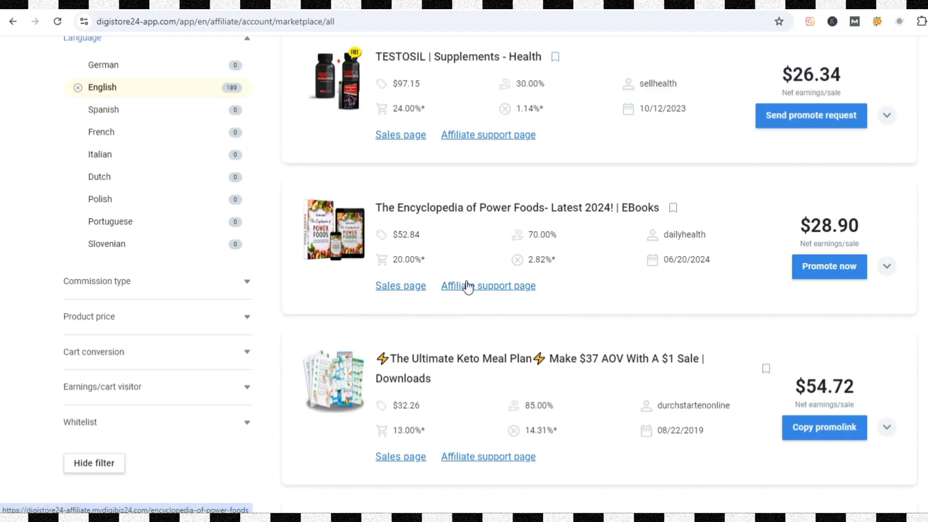
Copy The Encyclopedia of Power Foods affiliate promolink from its Promote now panel
left_click(804, 275)
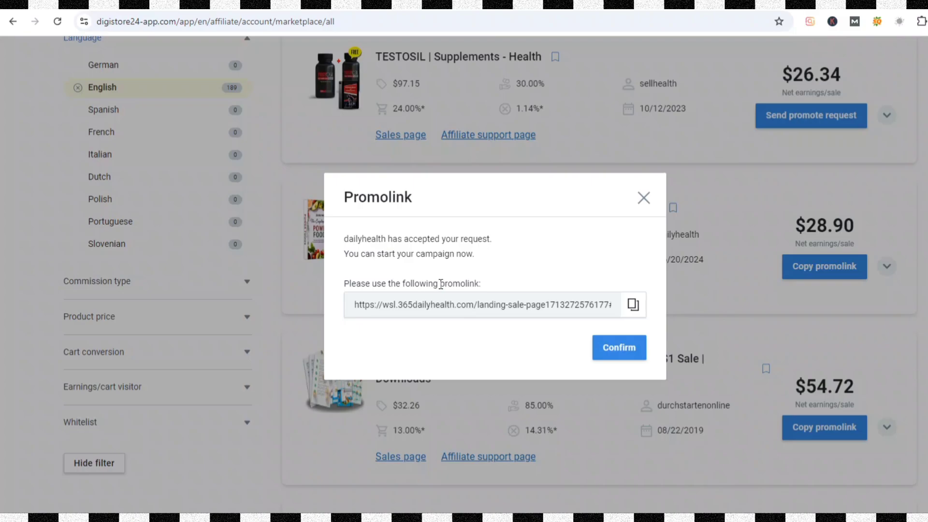
left_click(632, 304)
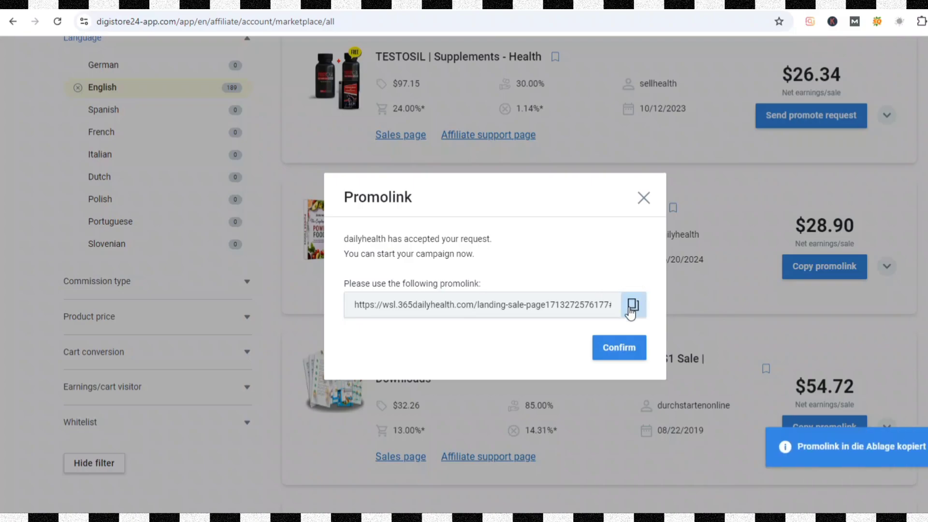
left_click(608, 347)
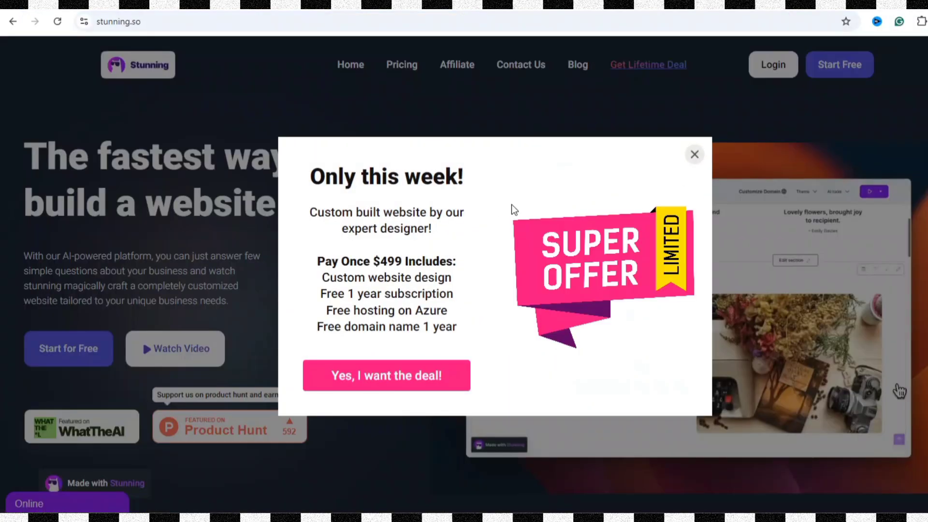
Close the Super Offer popup and enter the Stunning dashboard via Start Free
left_click(688, 159)
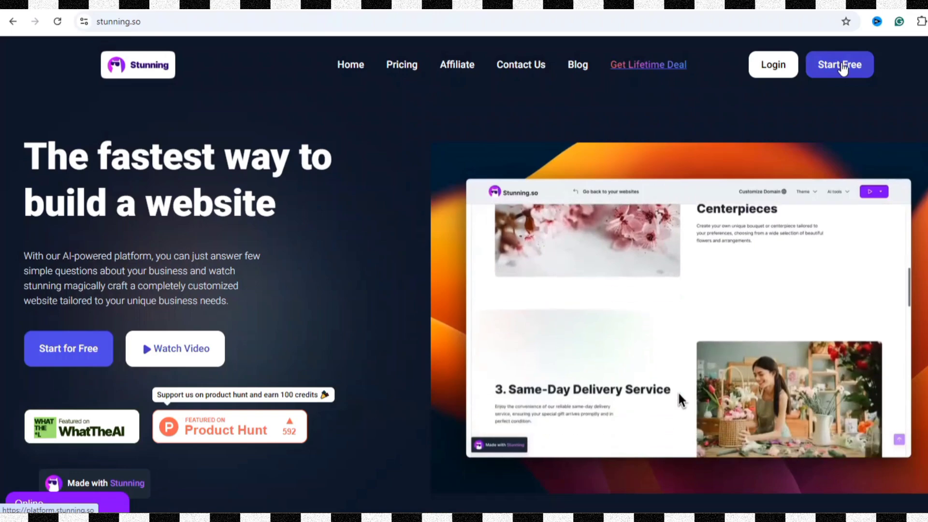
left_click(841, 67)
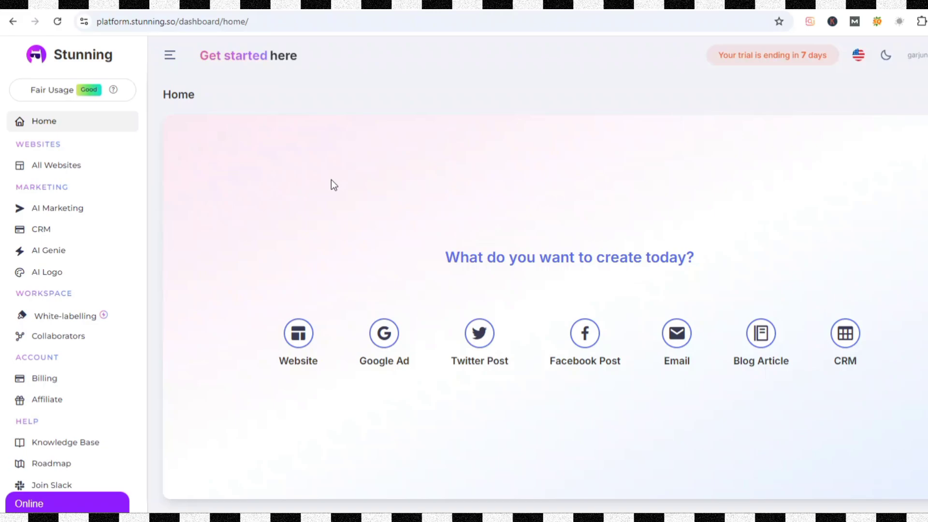
Delete the old Power Food website to clear the limit, then begin a new website
left_click(297, 340)
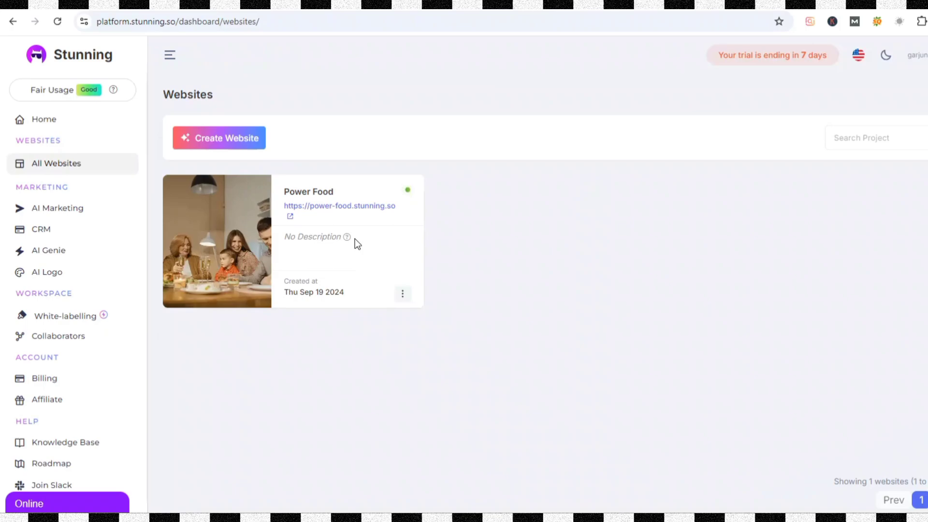
left_click(240, 141)
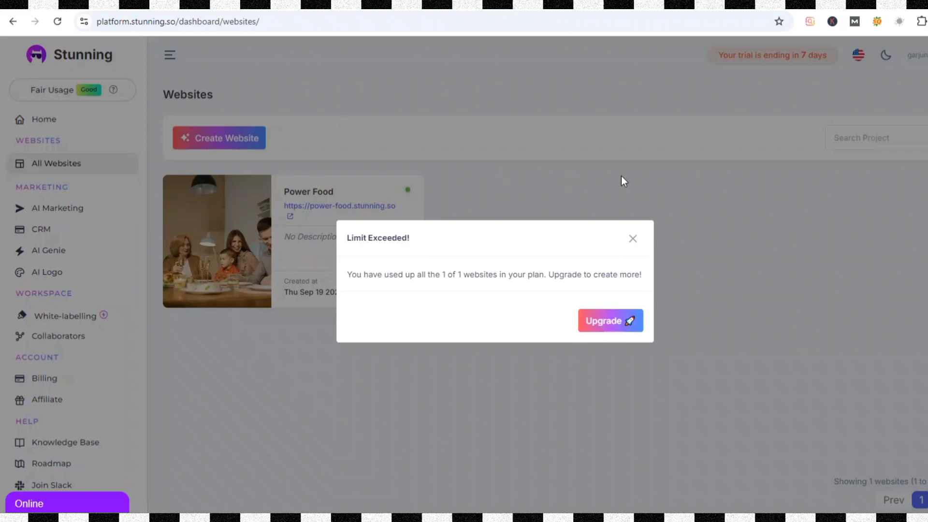
left_click(633, 238)
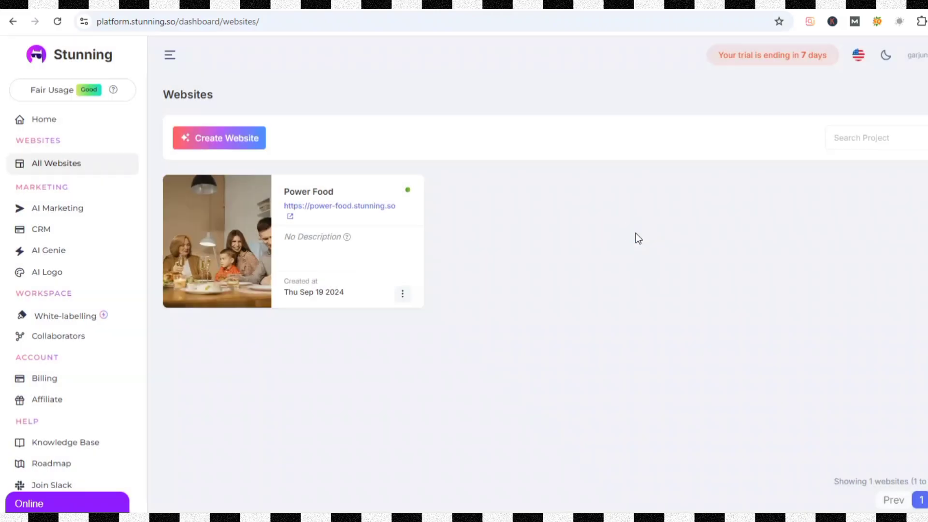
left_click(404, 295)
left_click(425, 384)
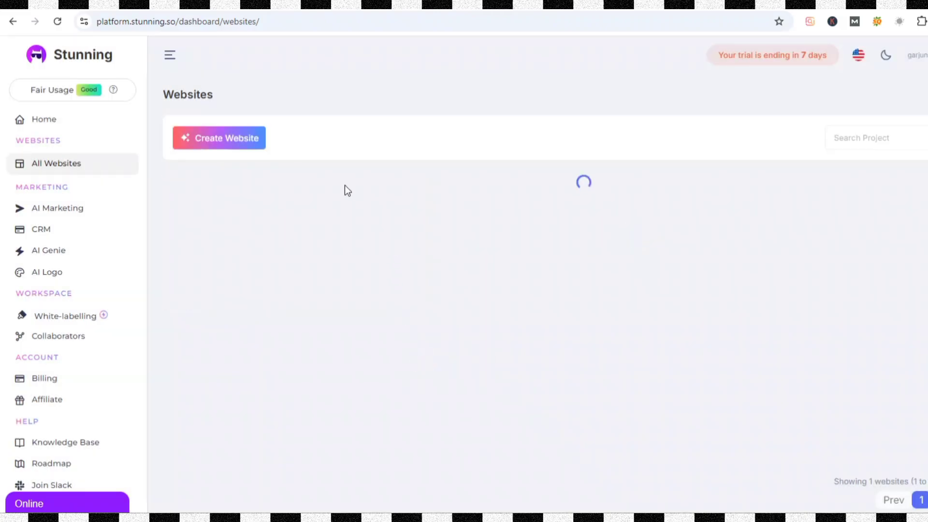
left_click(215, 145)
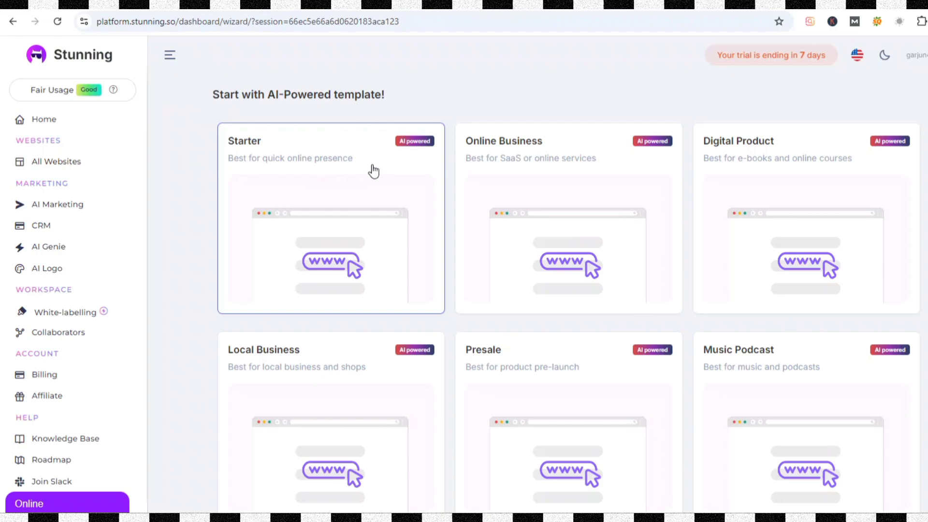
scroll(374, 171, "down", 1)
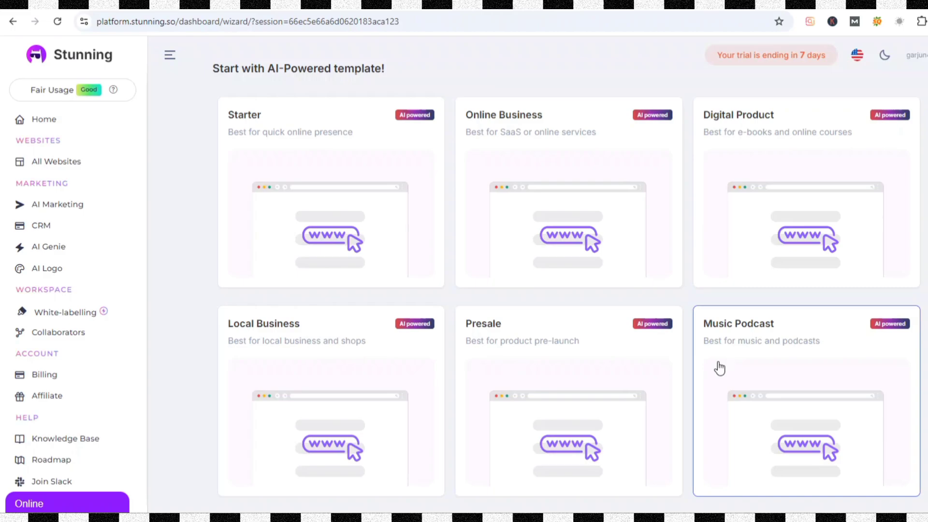
Choose the Starter template and copy 'Power Foods' from the Digistore24 product title
left_click(329, 185)
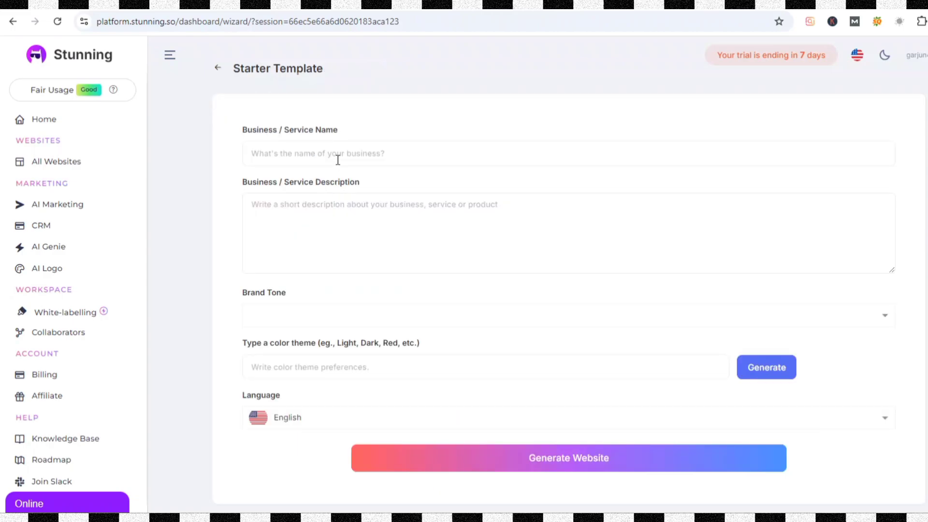
left_click(338, 159)
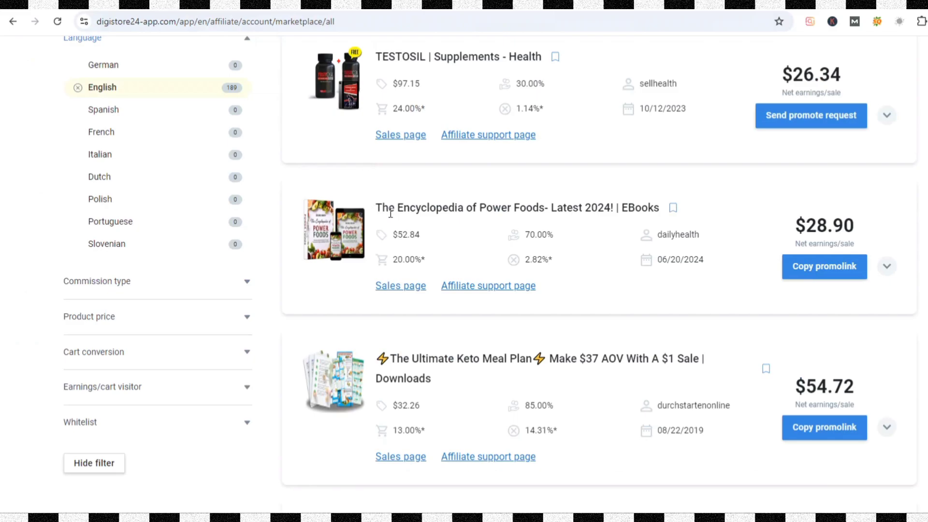
left_click_drag(474, 207, 546, 208)
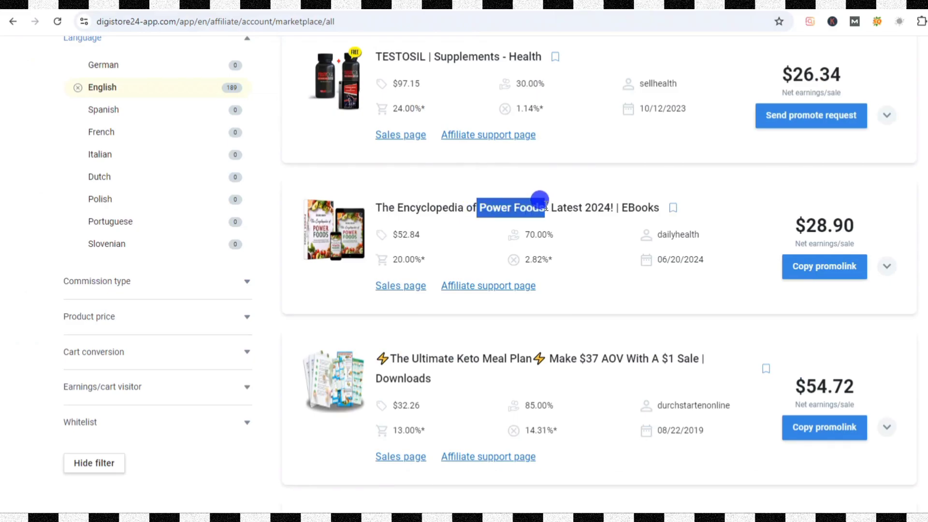
left_click(540, 199)
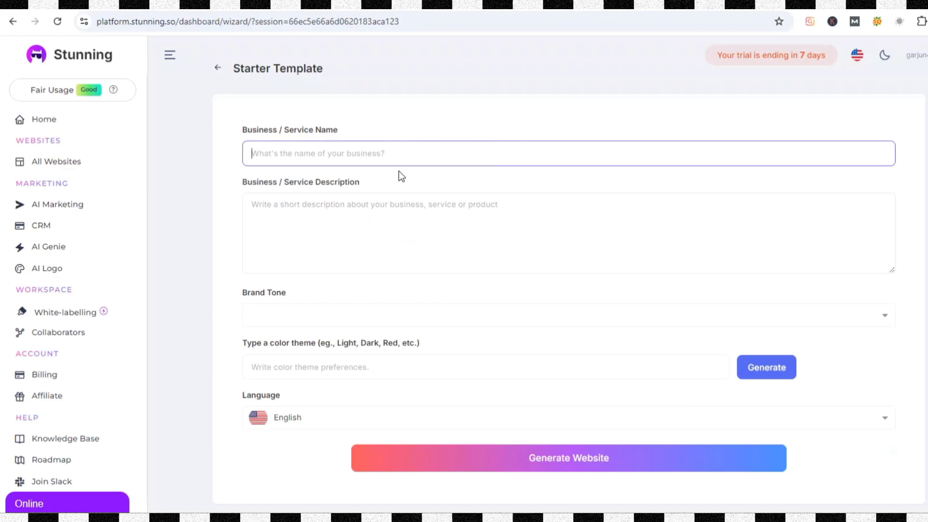
left_click(390, 143)
Enter 'Power Foods' as business name and paste the product description as one block
type("Power Foods")
left_click(315, 212)
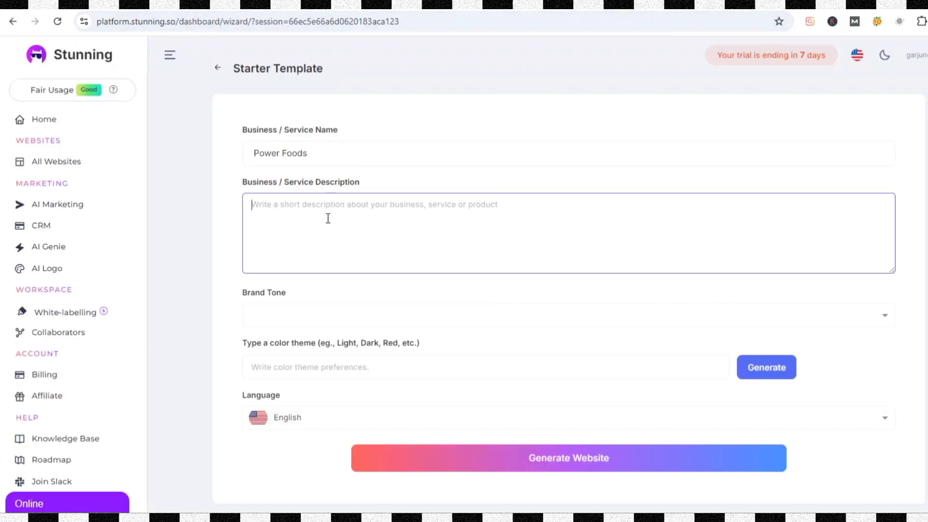
key("ctrl+v")
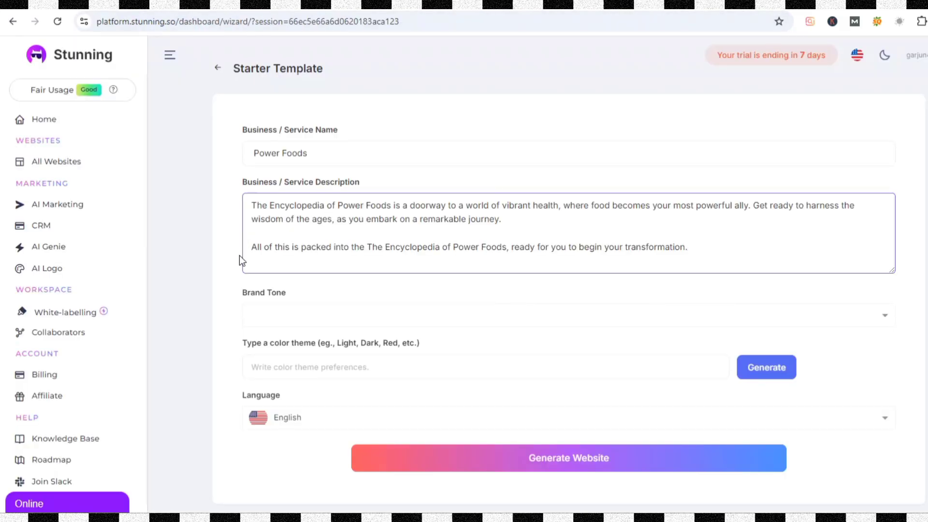
left_click(249, 243)
key("BackSpace")
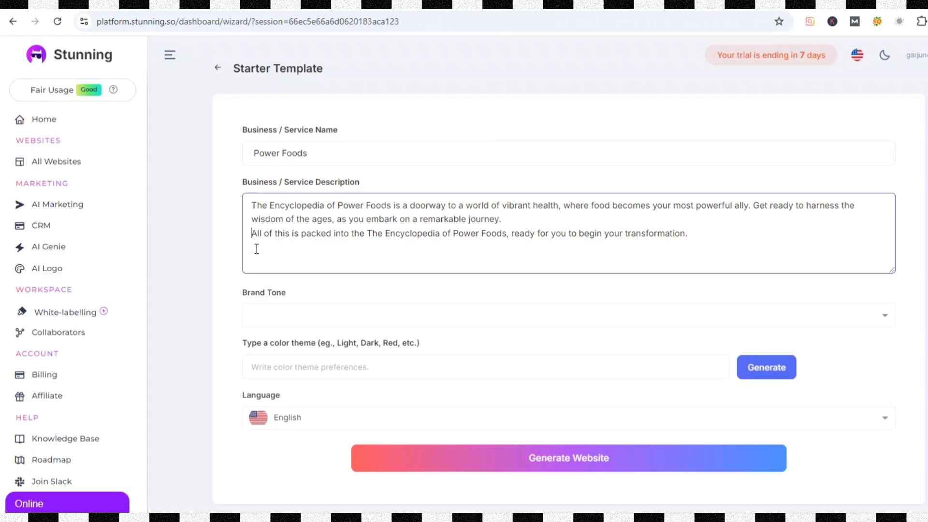
Set Professional brand tone and the light colour theme, then generate the website
left_click(315, 318)
left_click(282, 337)
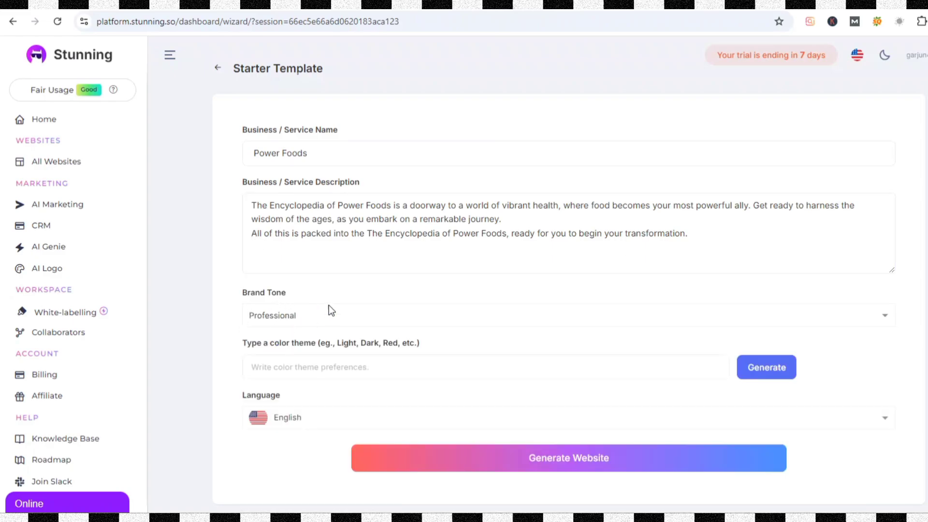
left_click(306, 356)
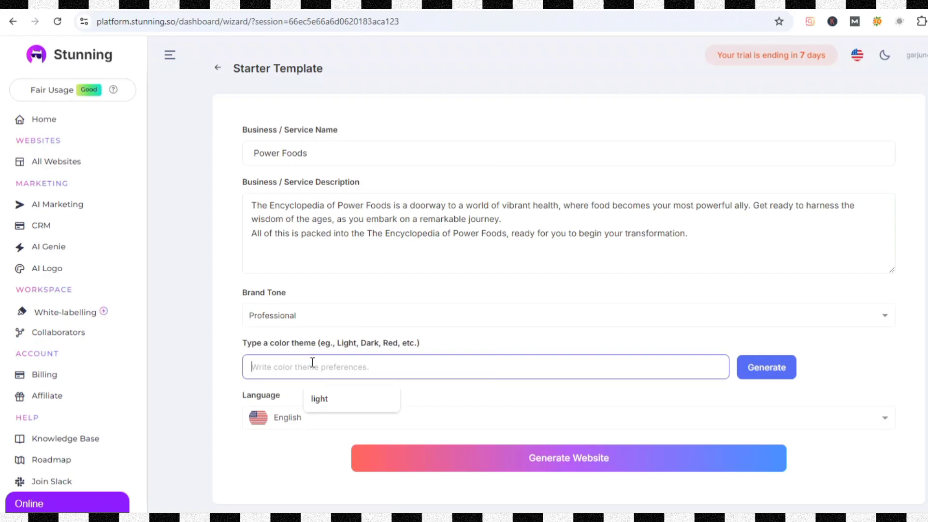
left_click(322, 395)
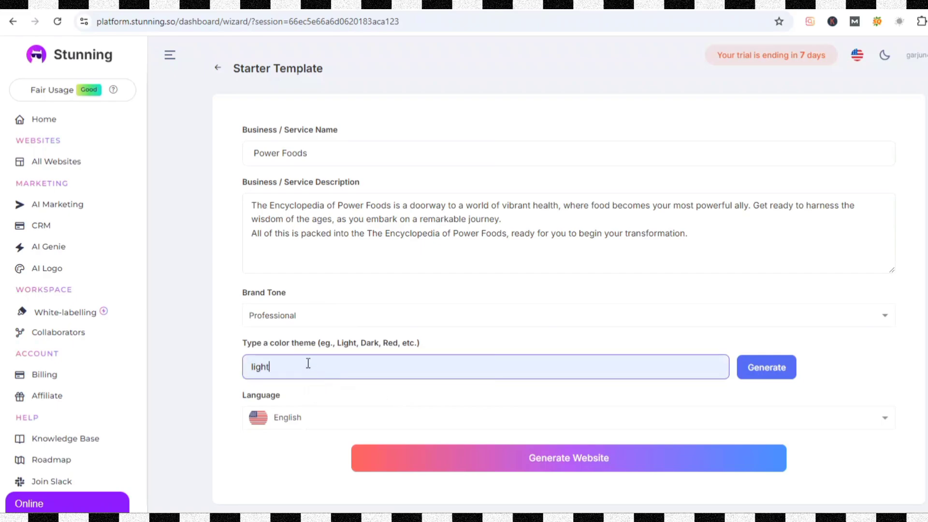
left_click(747, 374)
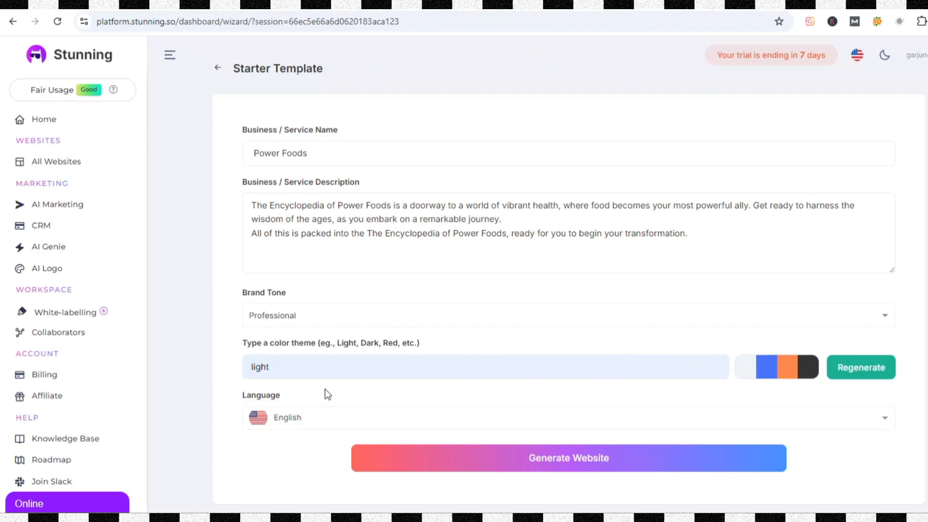
left_click(581, 465)
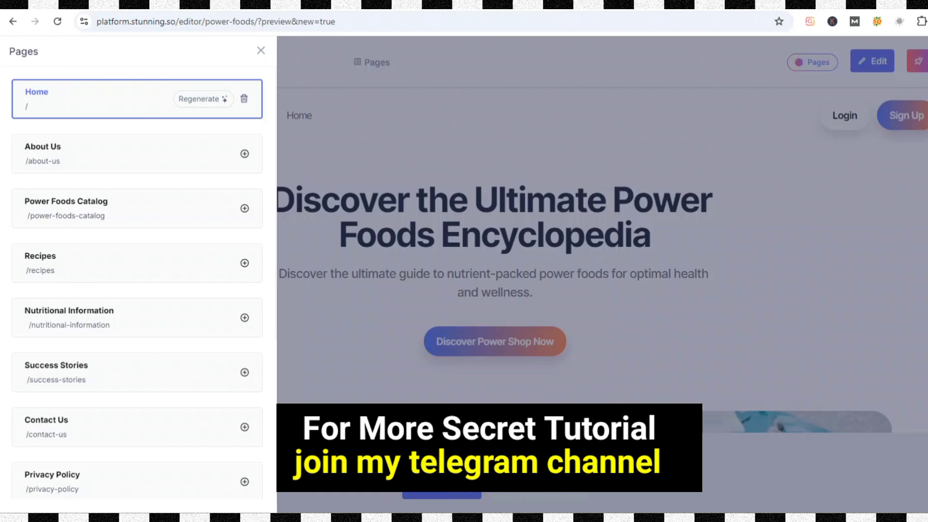
left_click(389, 158)
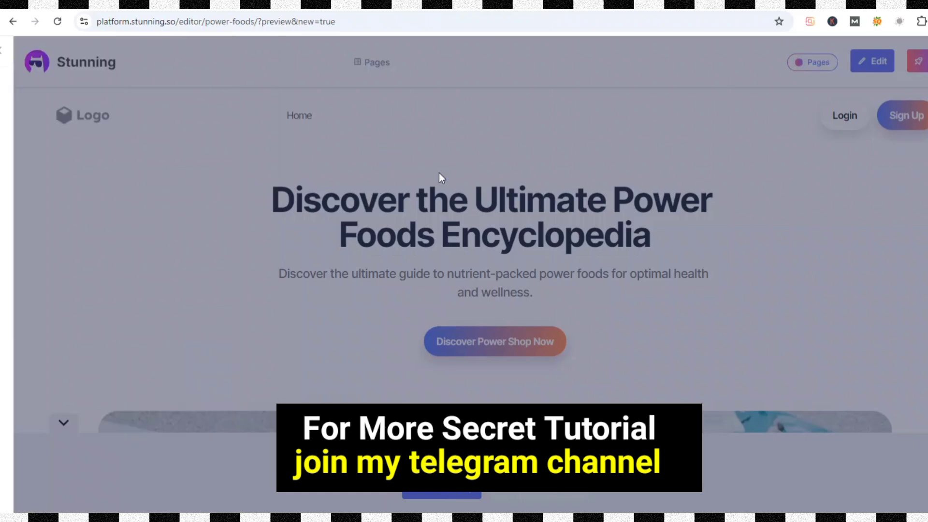
scroll(448, 172, "down", 5)
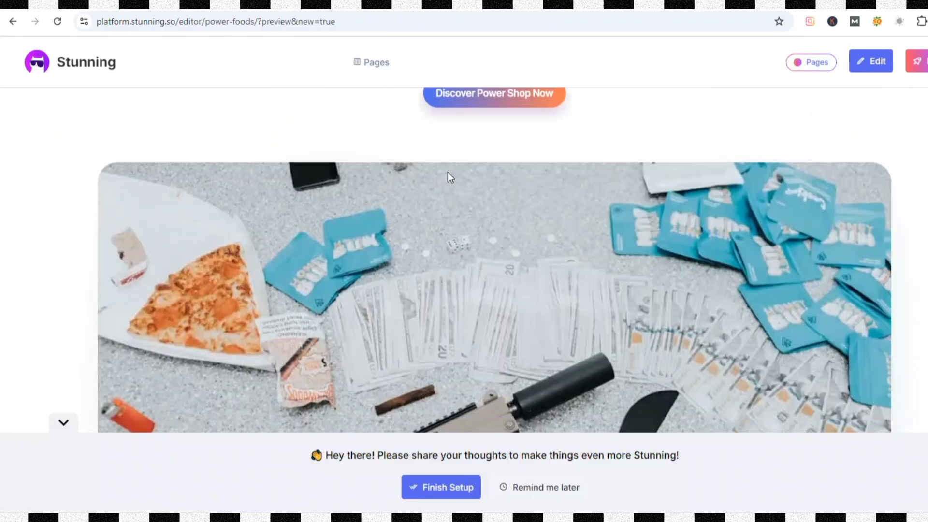
scroll(447, 172, "down", 5)
scroll(448, 172, "down", 2)
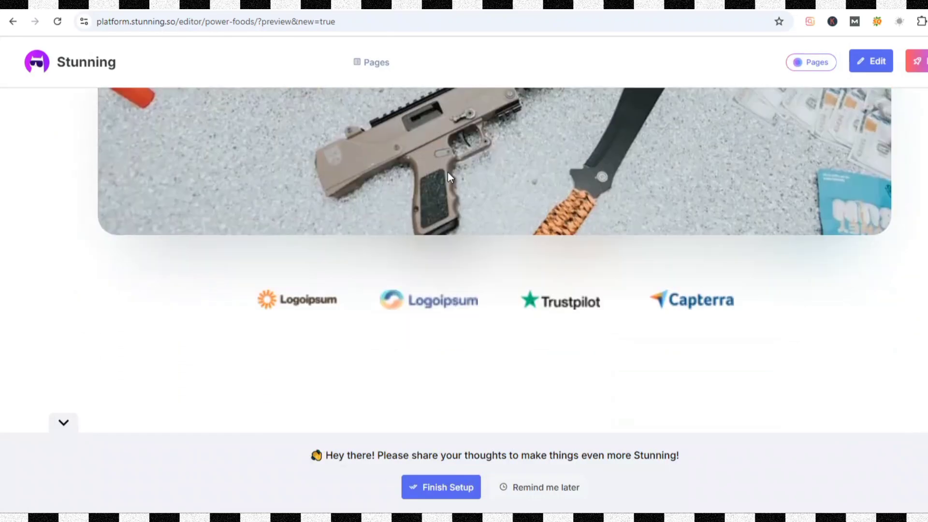
left_click(63, 421)
scroll(445, 249, "up", 4)
scroll(451, 246, "up", 7)
scroll(451, 246, "down", 5)
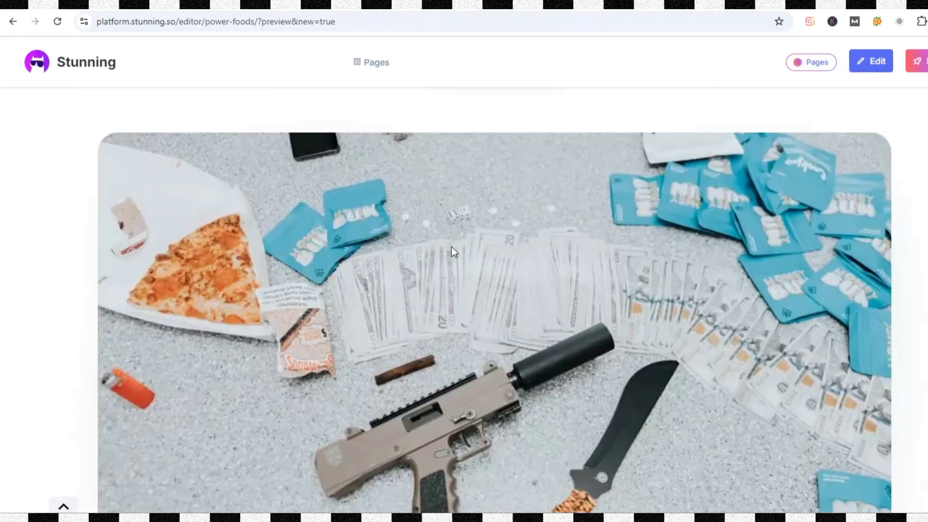
scroll(451, 247, "down", 8)
scroll(452, 246, "down", 5)
scroll(451, 246, "down", 5)
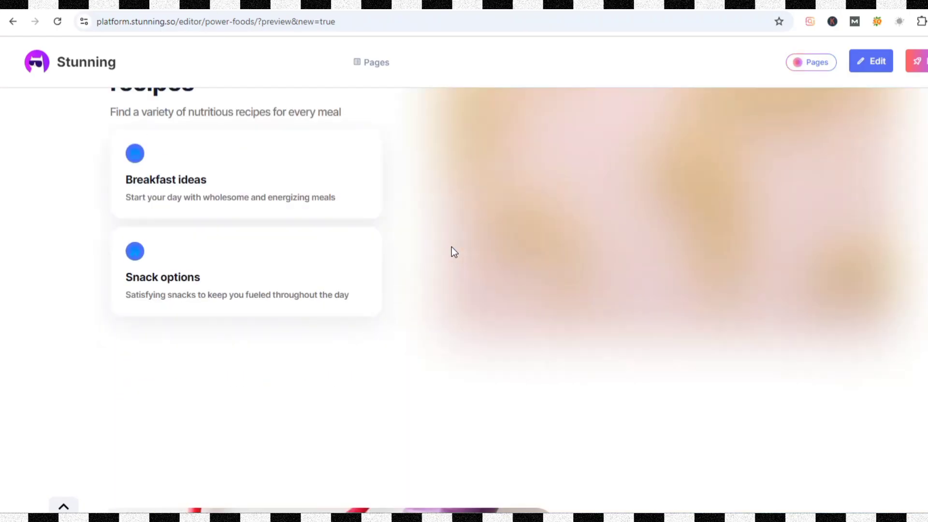
scroll(452, 247, "down", 5)
scroll(452, 246, "down", 1)
scroll(452, 247, "down", 5)
scroll(452, 246, "down", 5)
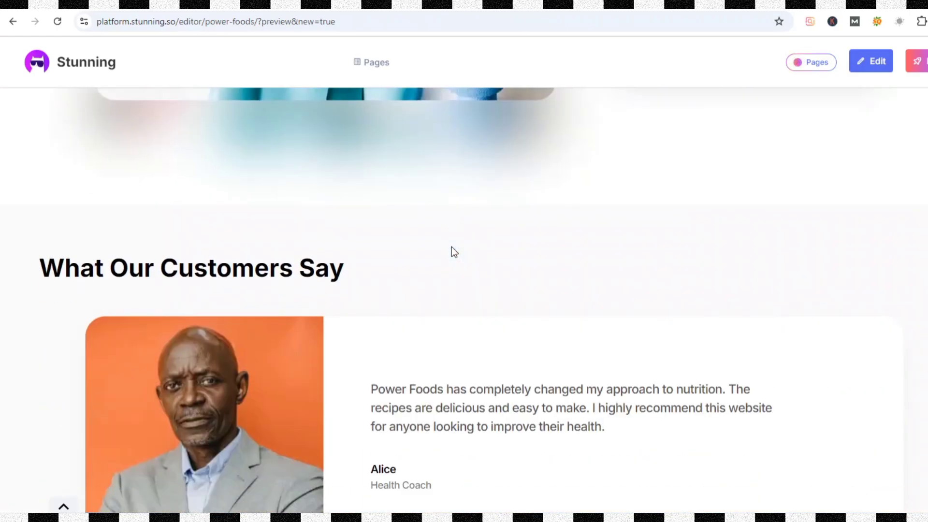
scroll(451, 247, "down", 7)
scroll(451, 247, "down", 7)
scroll(452, 246, "down", 5)
scroll(451, 247, "down", 2)
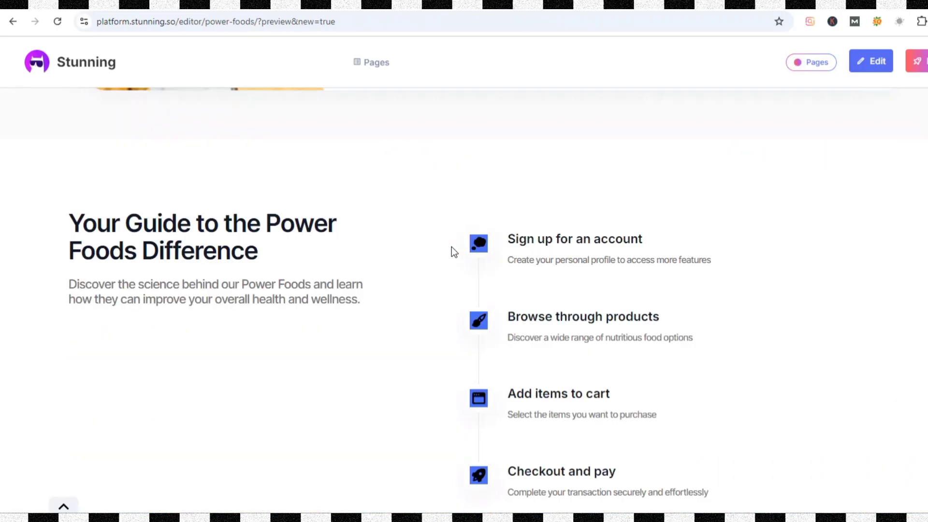
scroll(451, 246, "down", 7)
scroll(452, 247, "down", 7)
scroll(451, 248, "down", 7)
scroll(452, 247, "down", 7)
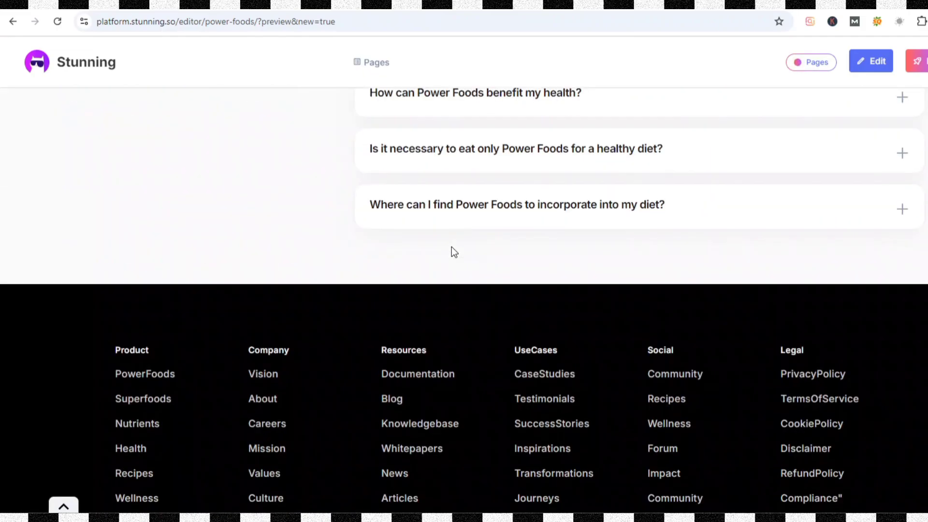
scroll(452, 247, "down", 3)
scroll(451, 246, "up", 7)
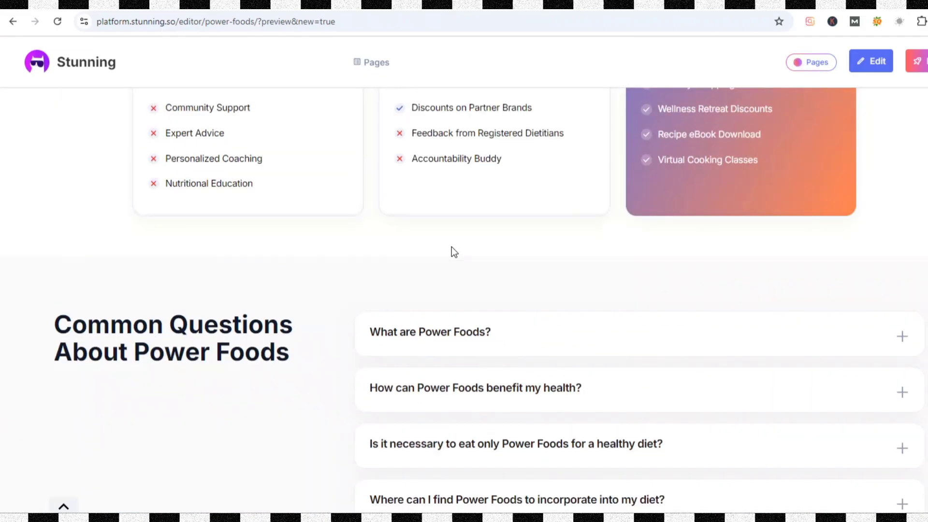
scroll(451, 246, "up", 2)
scroll(451, 246, "up", 7)
scroll(451, 247, "up", 7)
scroll(452, 246, "up", 5)
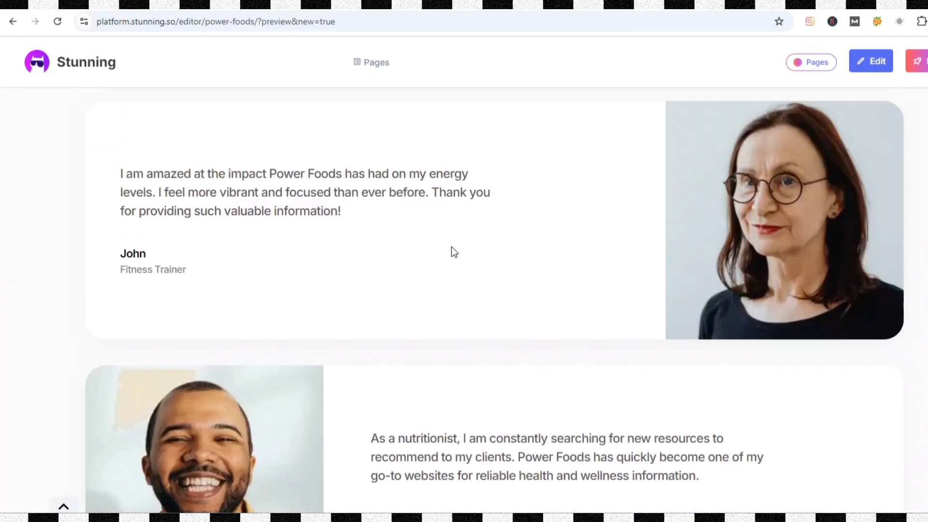
scroll(451, 246, "up", 5)
scroll(452, 246, "up", 4)
scroll(451, 250, "up", 5)
scroll(451, 250, "up", 5)
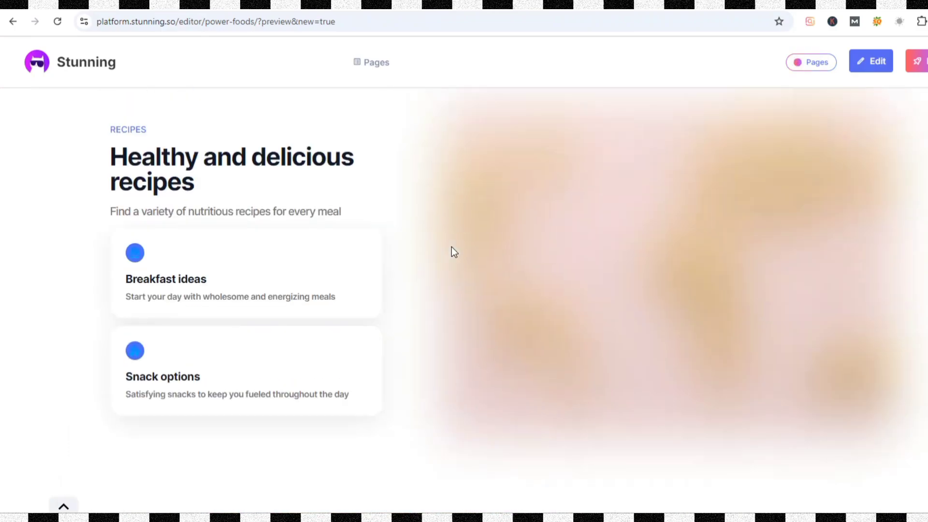
scroll(452, 249, "up", 5)
scroll(451, 249, "up", 5)
scroll(451, 248, "up", 5)
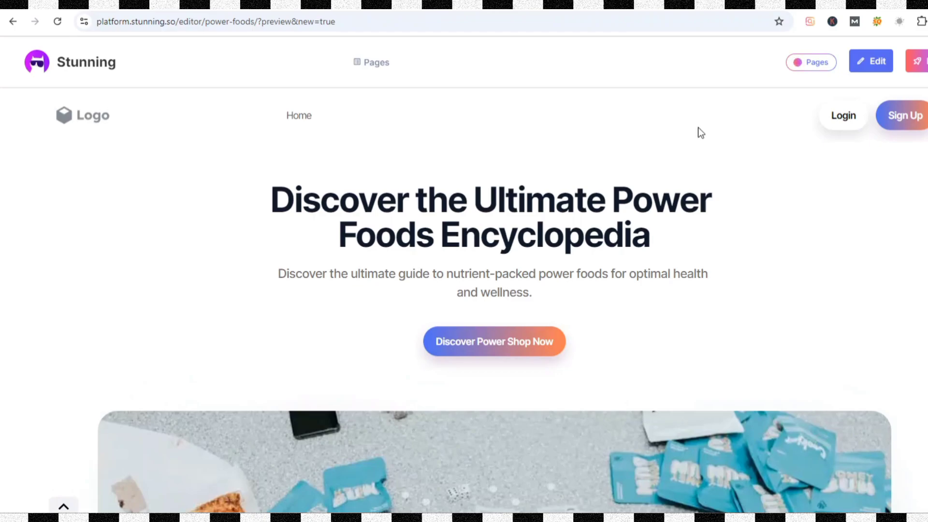
Switch the site into edit mode, leaving the hero headline unchanged
left_click(865, 67)
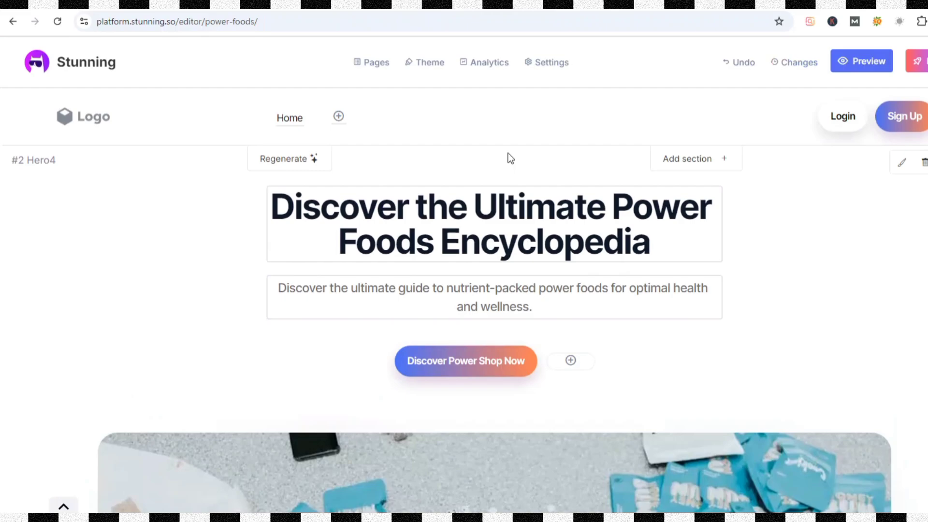
left_click(479, 220)
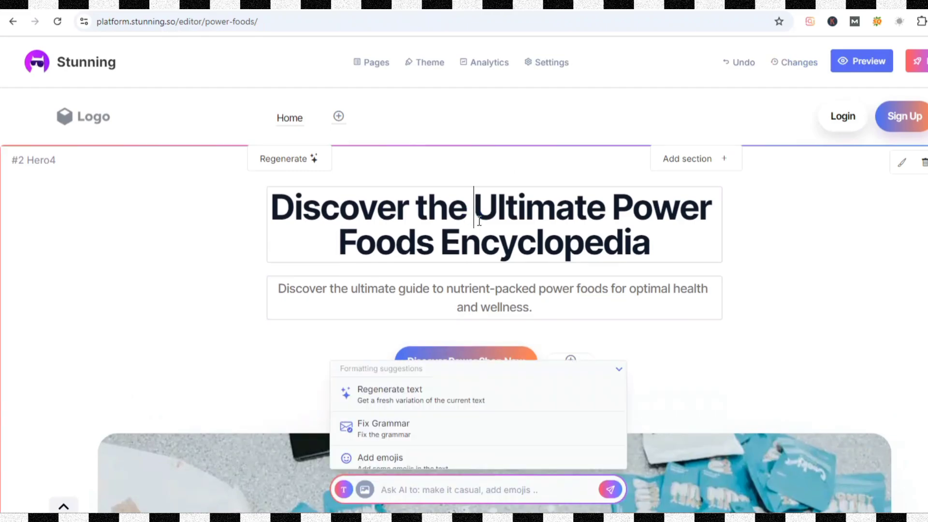
left_click(759, 270)
left_click(702, 350)
left_click(618, 369)
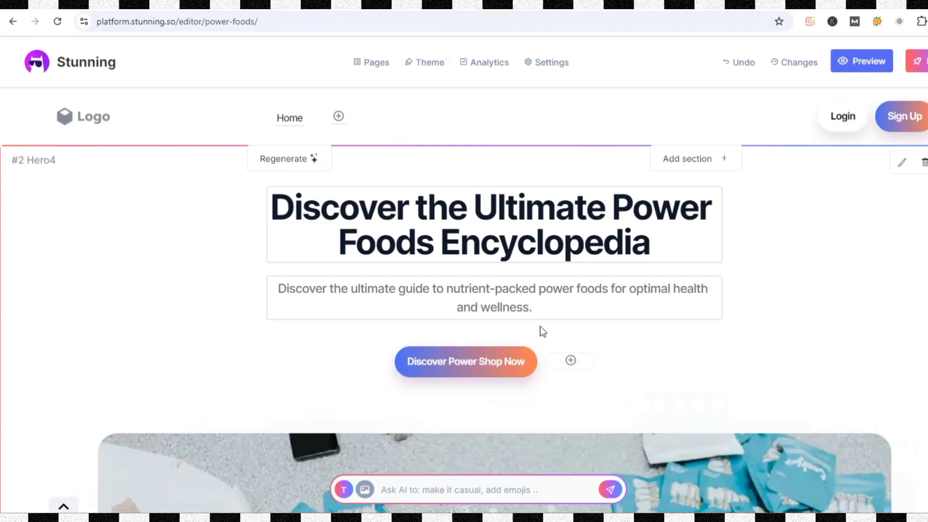
Link the hero button to the Power Foods promolink copied from Digistore24
left_click(463, 363)
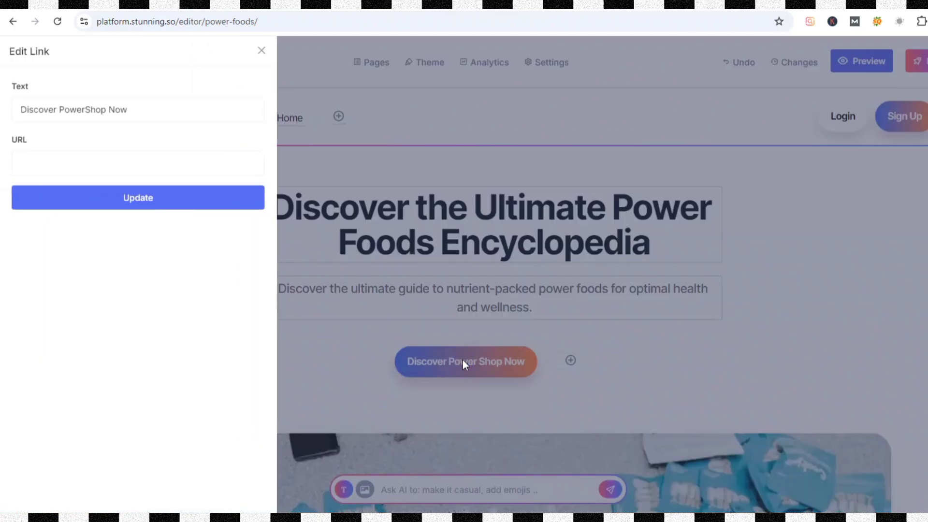
left_click(92, 167)
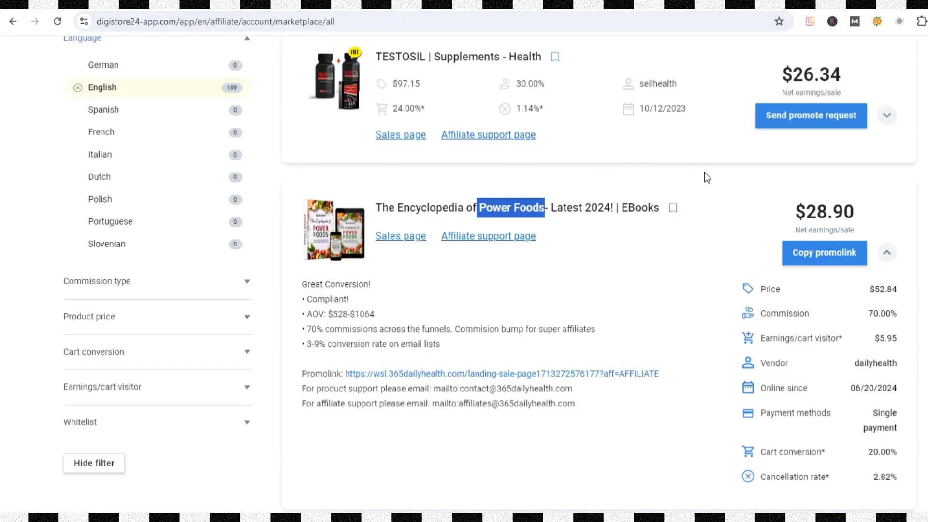
left_click(827, 255)
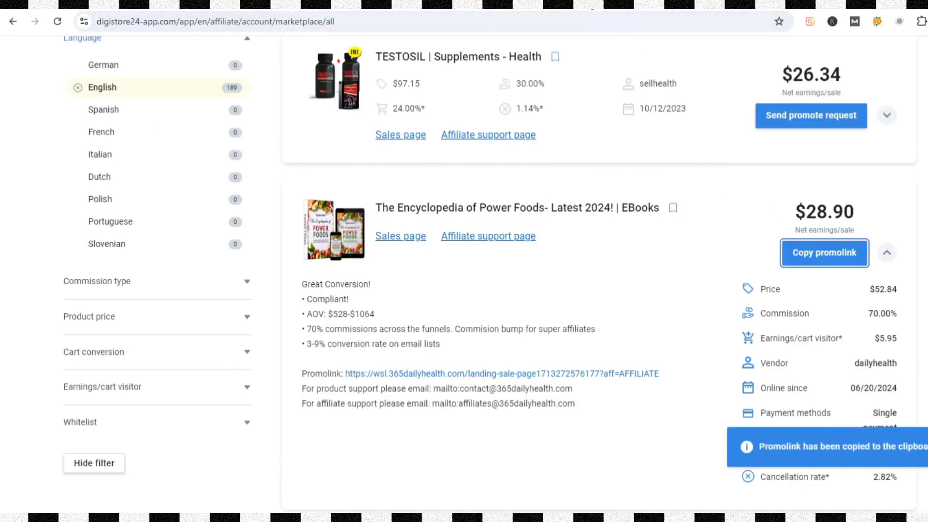
left_click(483, 5)
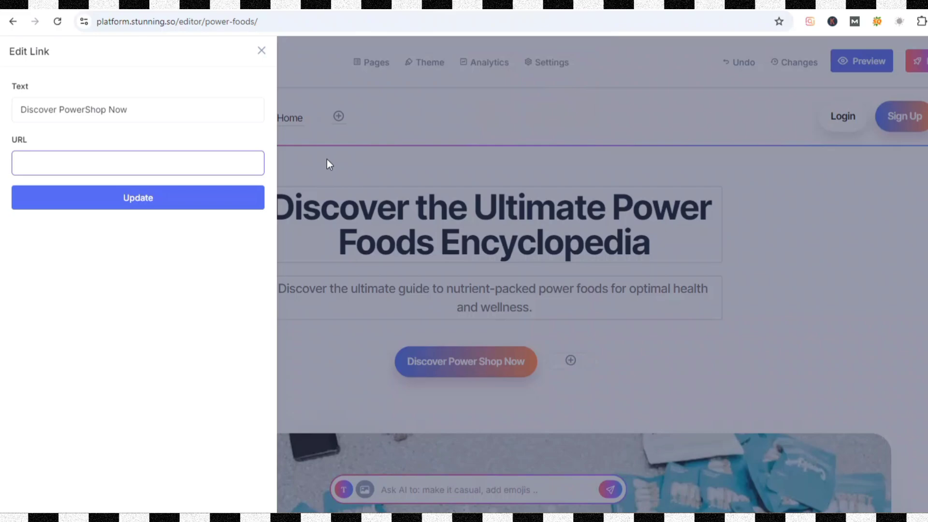
key("ctrl+v")
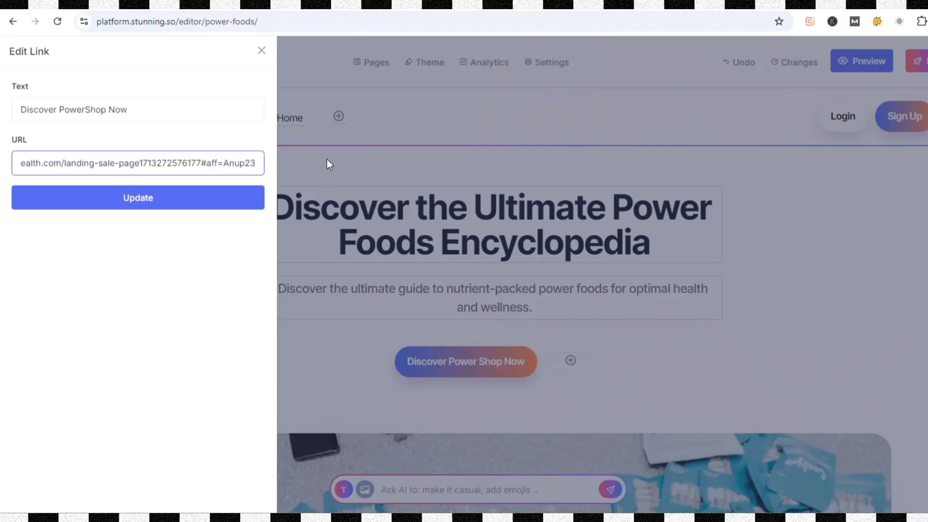
left_click(209, 203)
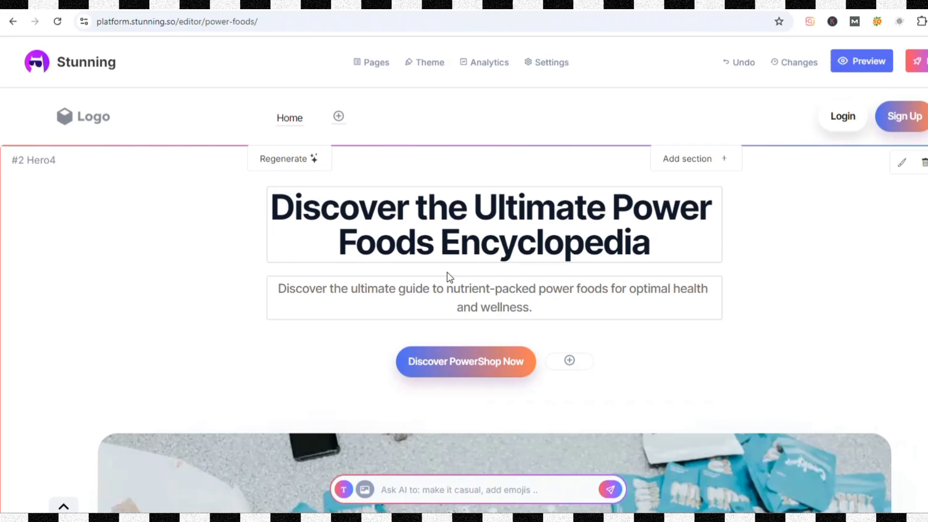
Open the hero image's media options and browse the available stock photos
scroll(447, 273, "down", 3)
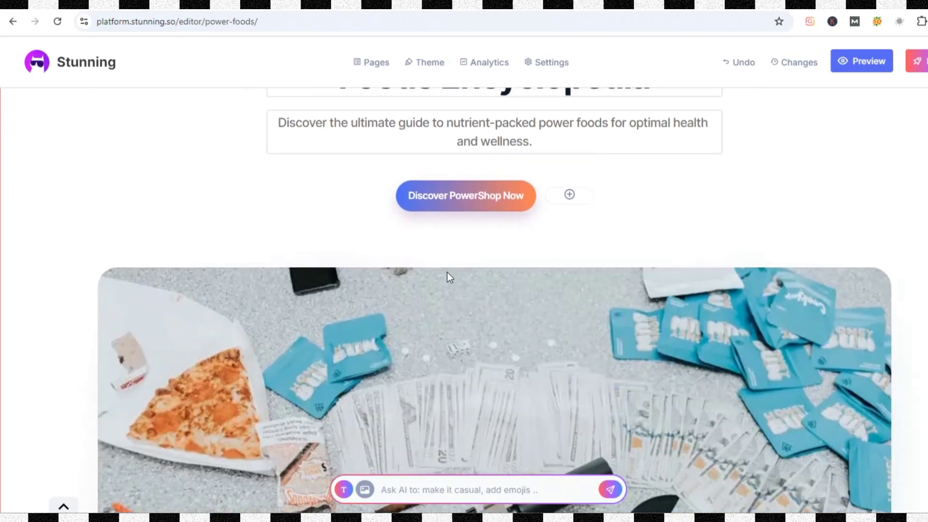
scroll(448, 271, "down", 3)
scroll(493, 245, "up", 2)
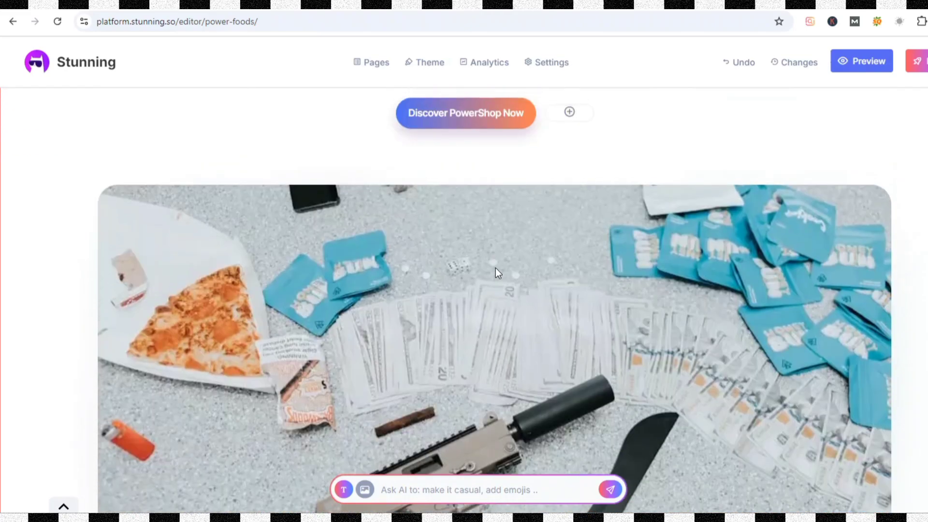
left_click(498, 273)
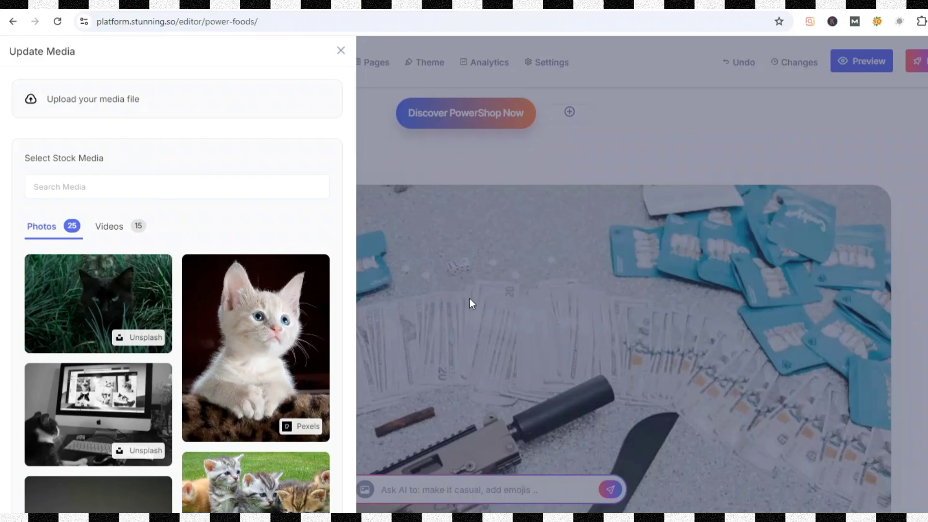
scroll(178, 250, "down", 1)
scroll(178, 250, "down", 2)
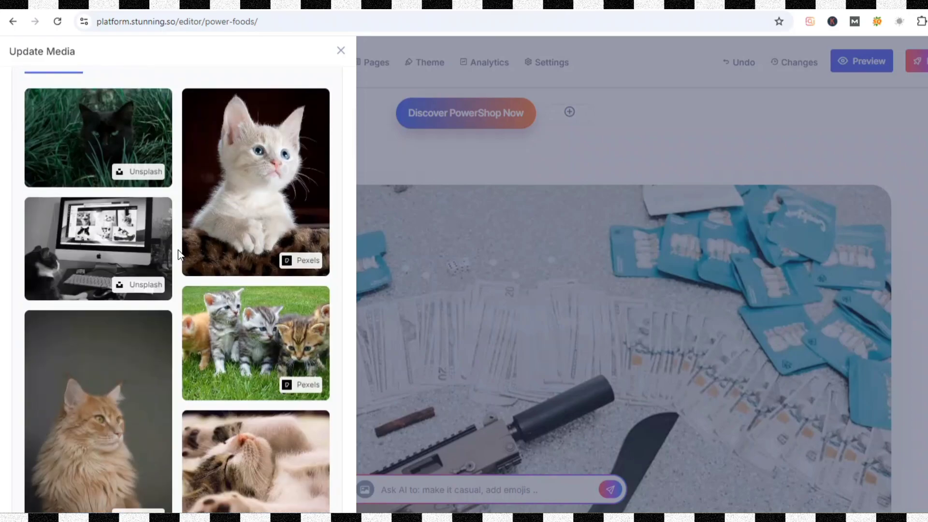
scroll(178, 250, "down", 3)
scroll(178, 251, "down", 2)
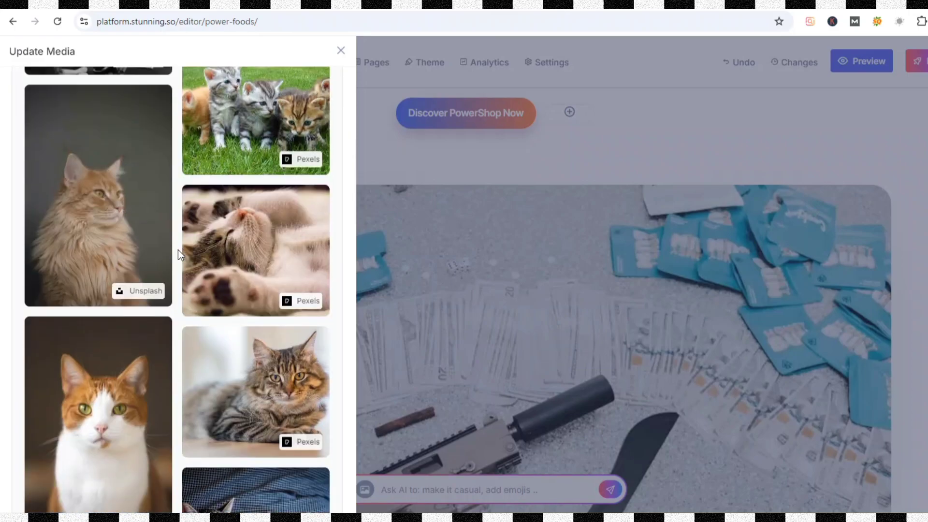
scroll(178, 251, "down", 3)
scroll(178, 250, "down", 5)
scroll(178, 250, "down", 5)
scroll(178, 250, "down", 5)
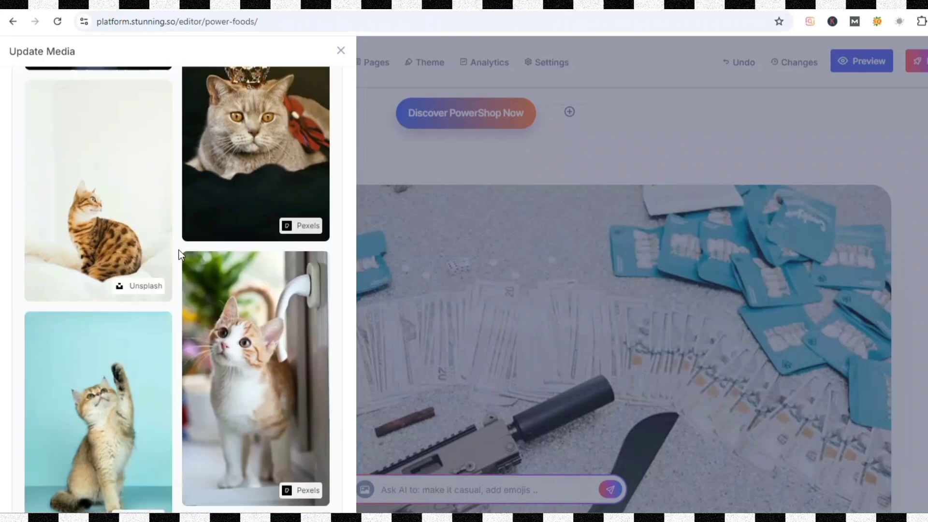
scroll(179, 250, "down", 5)
scroll(179, 250, "down", 4)
scroll(180, 250, "down", 2)
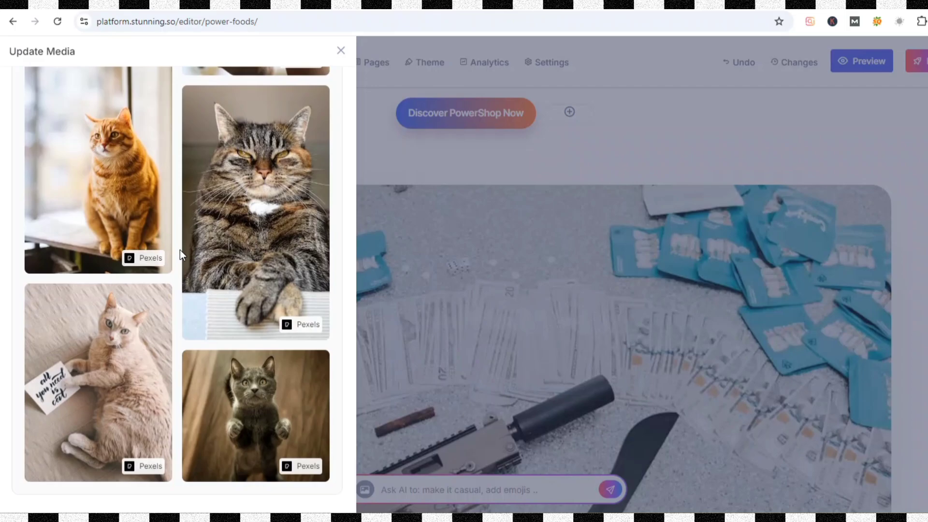
scroll(180, 251, "up", 10)
scroll(180, 250, "up", 5)
scroll(180, 251, "up", 5)
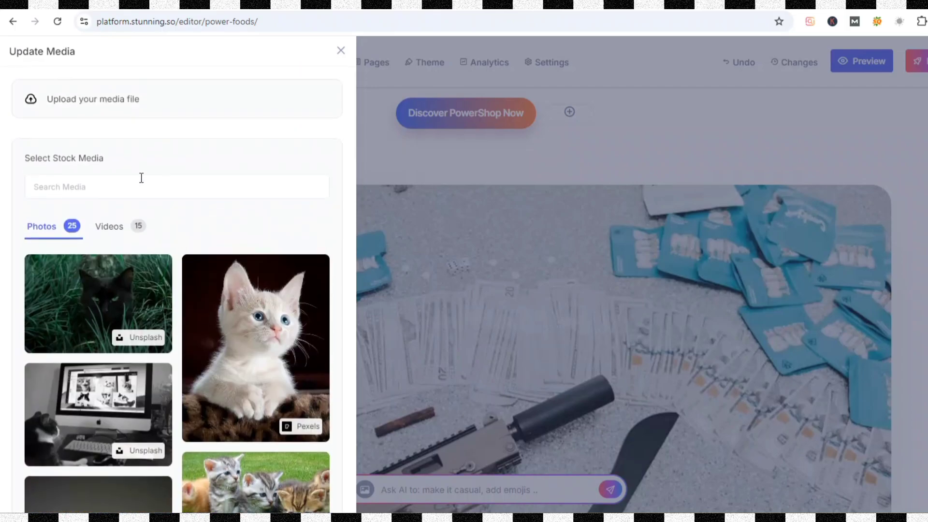
Search stock photos for food and use the vegetables-in-baskets photo as the hero image
left_click(139, 179)
type("food")
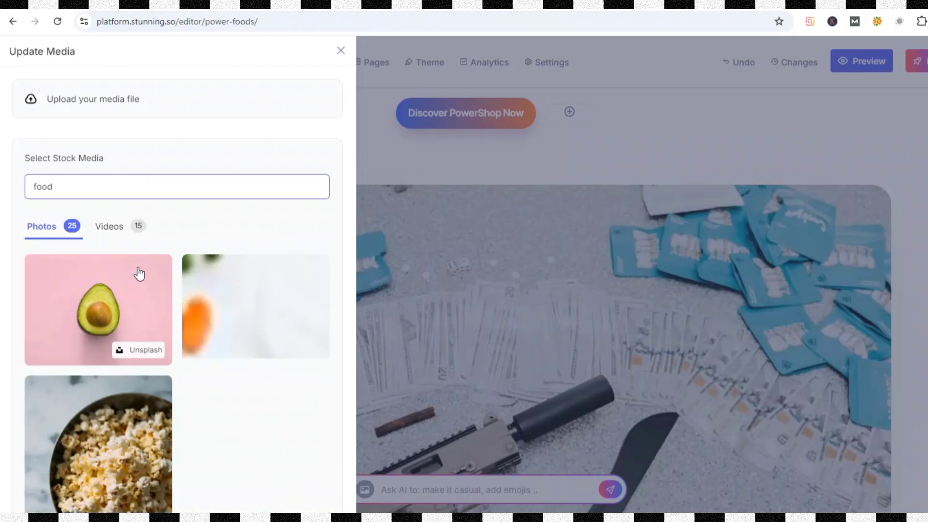
scroll(139, 274, "down", 5)
scroll(139, 274, "down", 1)
scroll(306, 311, "down", 1)
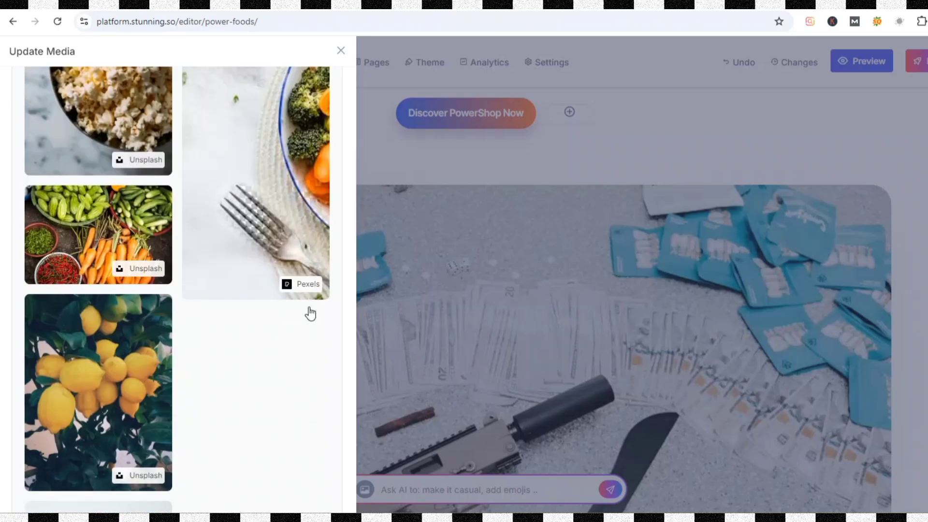
left_click(78, 215)
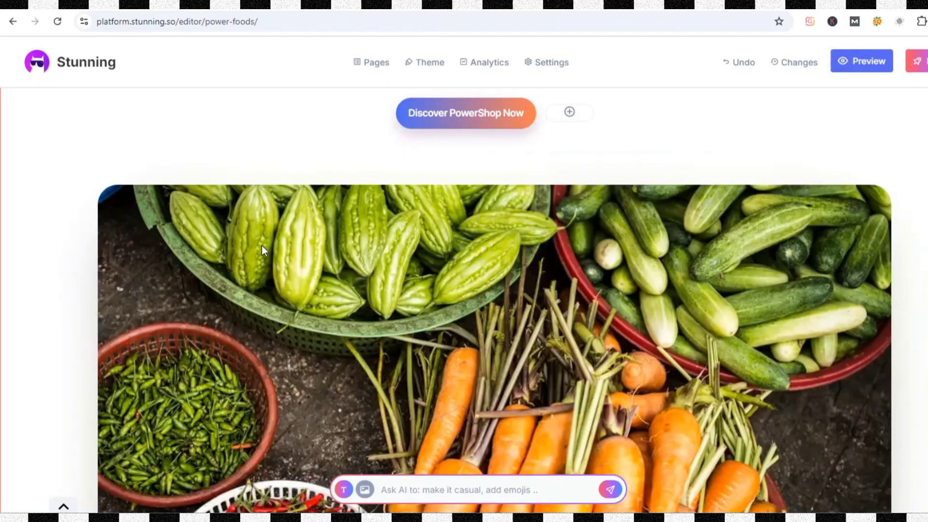
scroll(260, 246, "down", 2)
scroll(260, 245, "down", 5)
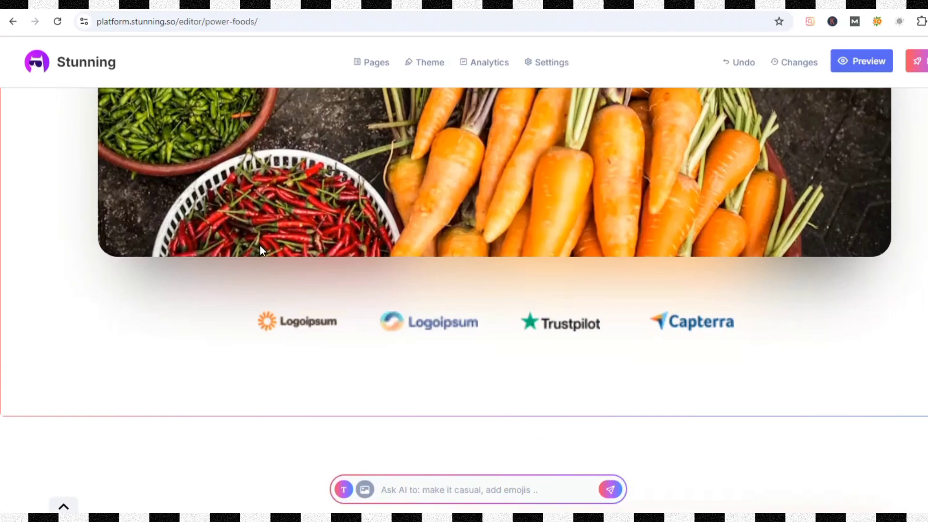
scroll(259, 246, "down", 4)
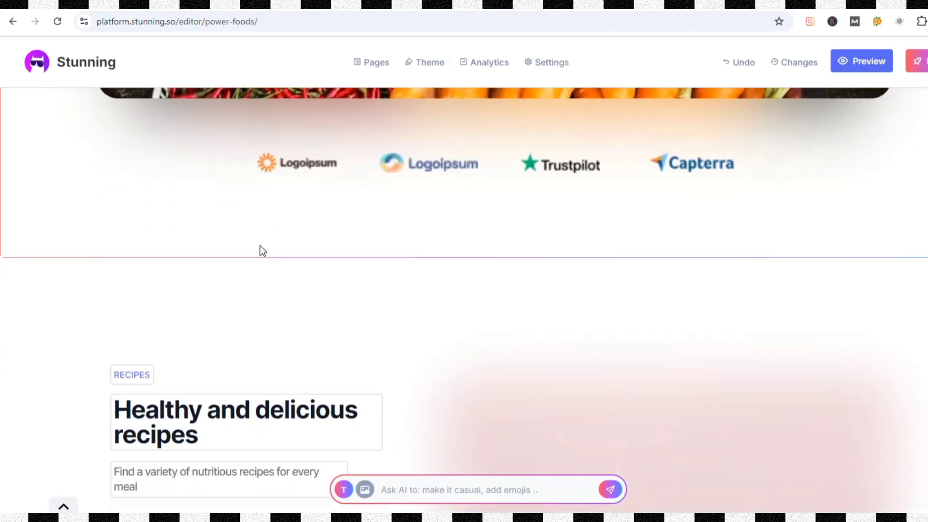
scroll(260, 245, "down", 3)
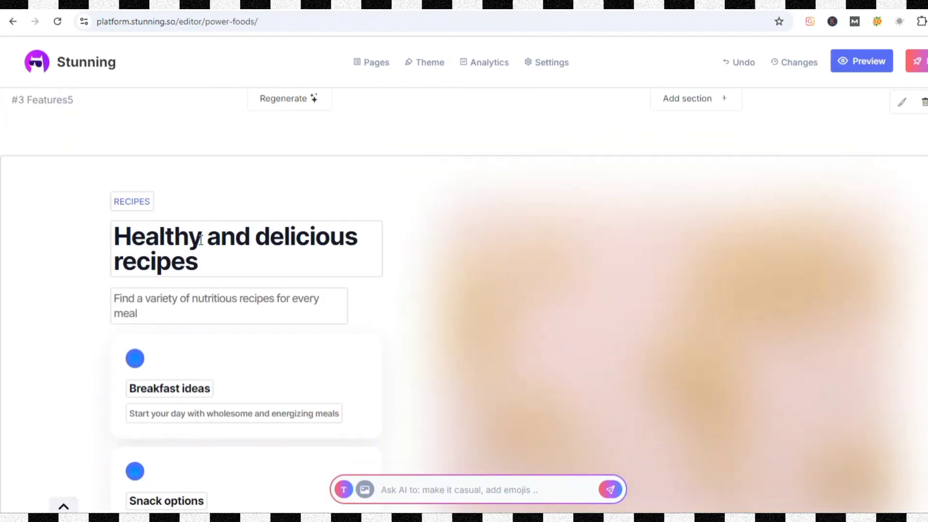
scroll(242, 312, "down", 3)
scroll(242, 311, "down", 5)
scroll(242, 311, "down", 5)
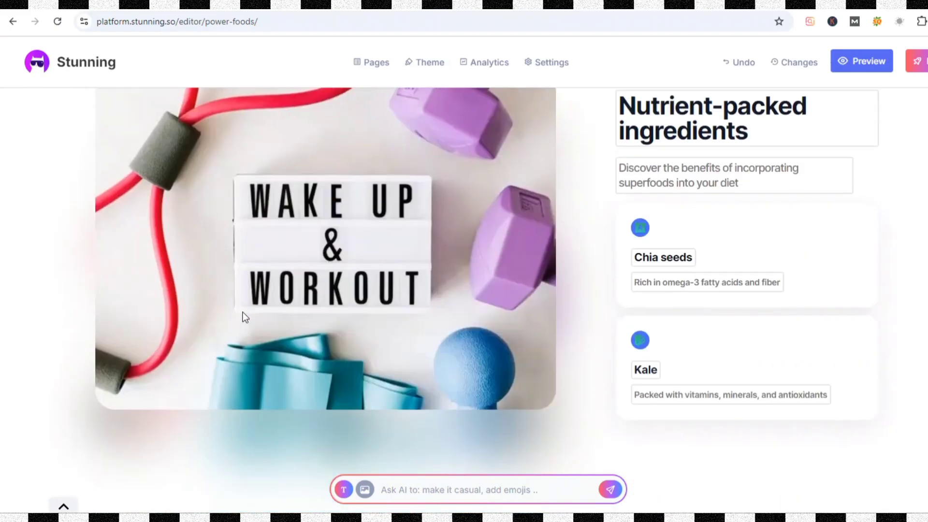
scroll(242, 312, "down", 5)
scroll(243, 311, "down", 5)
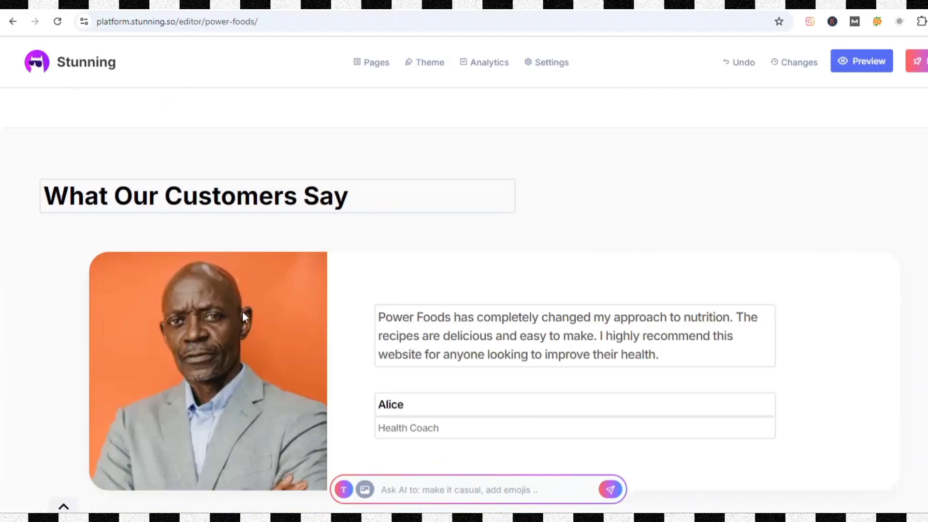
scroll(243, 312, "down", 2)
scroll(243, 311, "down", 5)
scroll(243, 311, "down", 5)
scroll(243, 312, "down", 5)
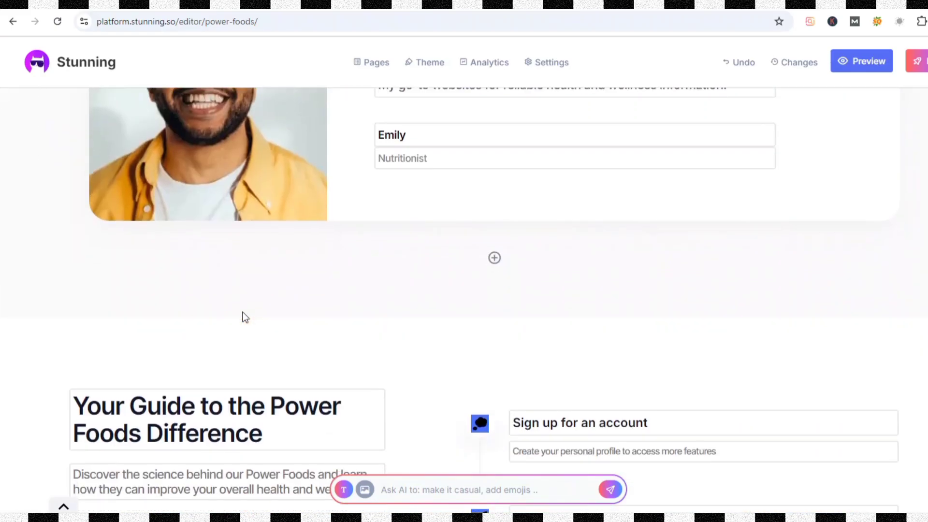
scroll(243, 312, "down", 3)
scroll(244, 314, "down", 3)
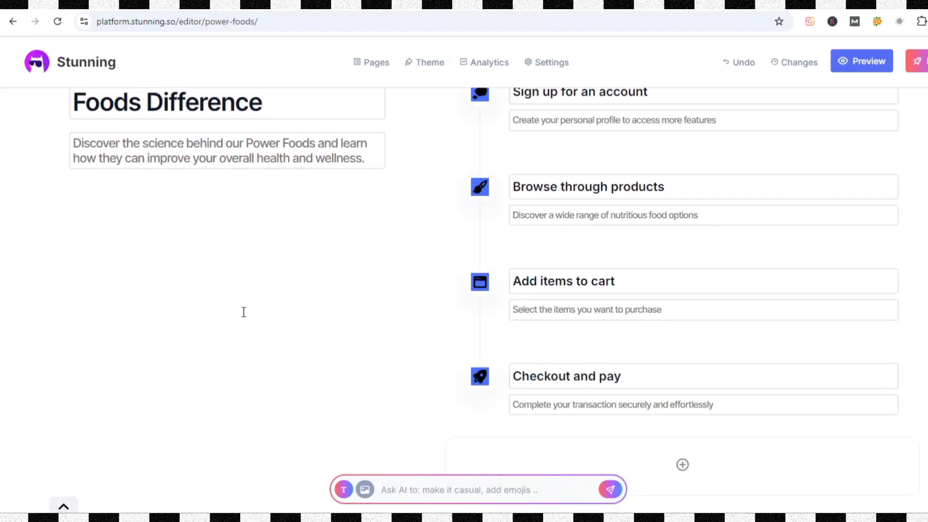
scroll(244, 317, "down", 1)
scroll(244, 317, "down", 2)
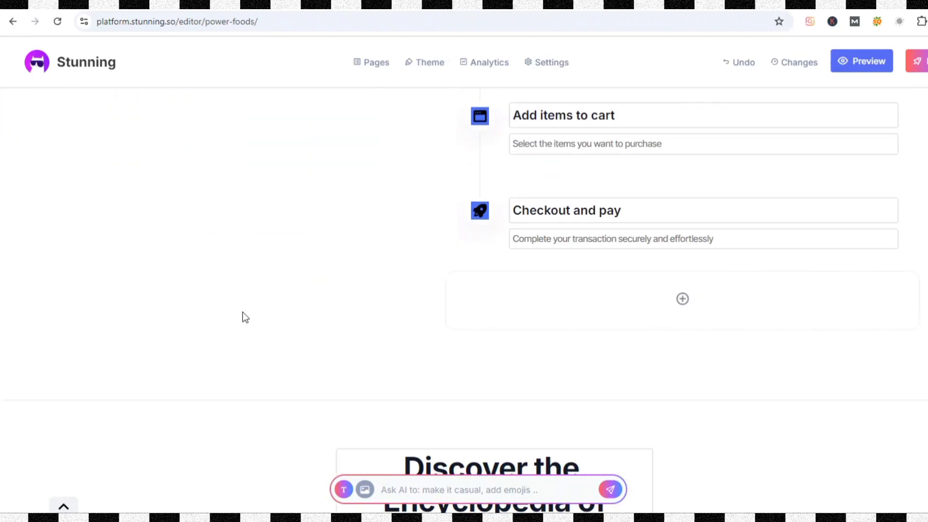
scroll(244, 316, "down", 3)
scroll(245, 317, "down", 3)
scroll(245, 317, "down", 2)
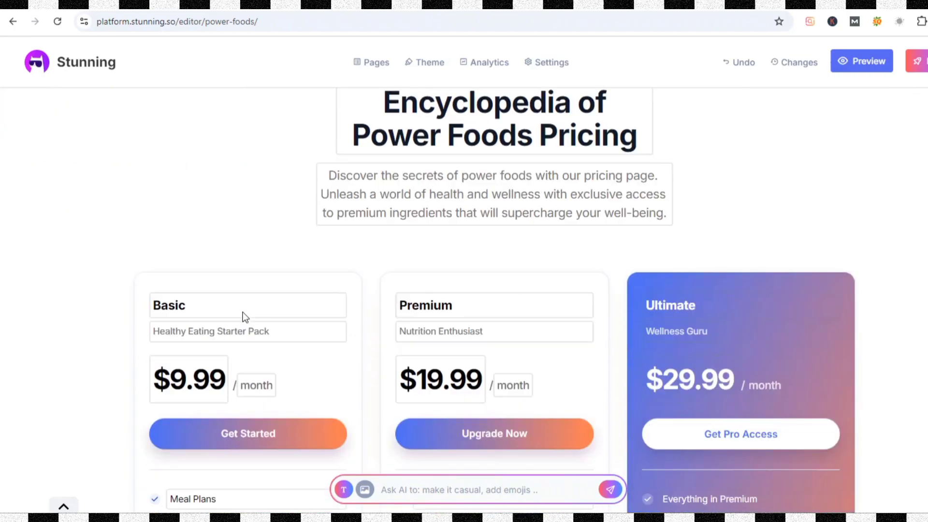
scroll(245, 317, "down", 5)
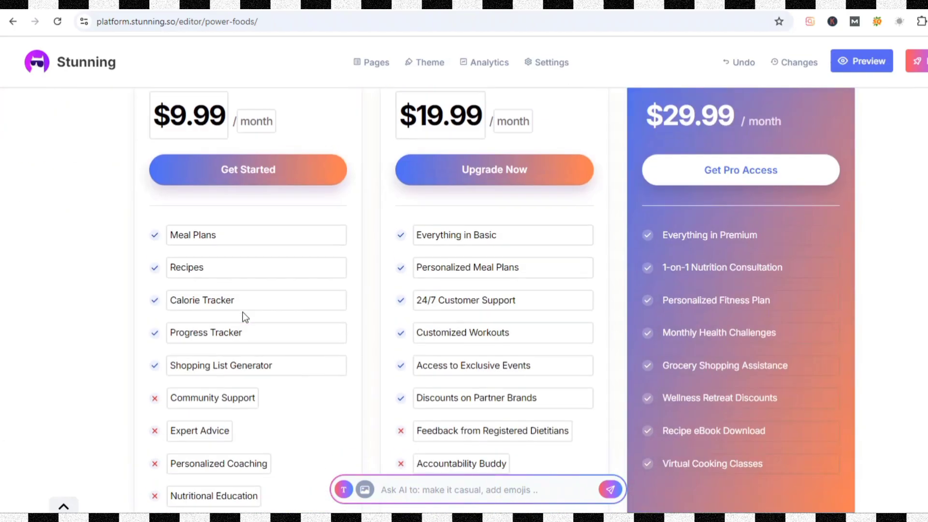
Link the Basic plan's Get Started button to the Power Foods affiliate promolink
left_click(247, 173)
left_click(131, 155)
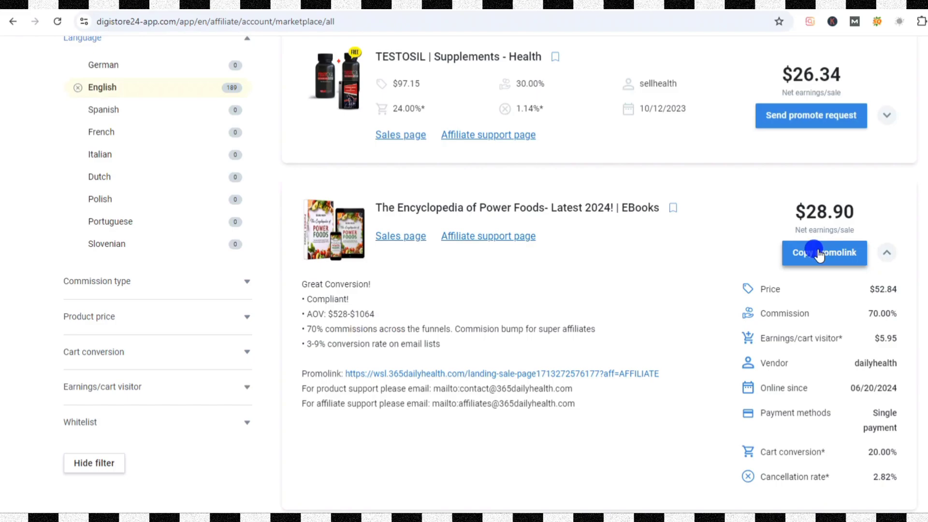
left_click(822, 252)
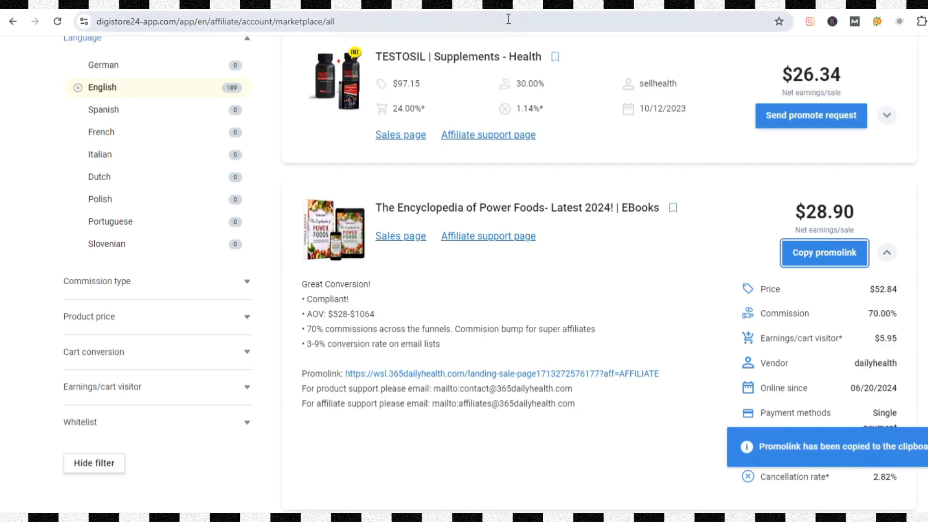
left_click(483, 6)
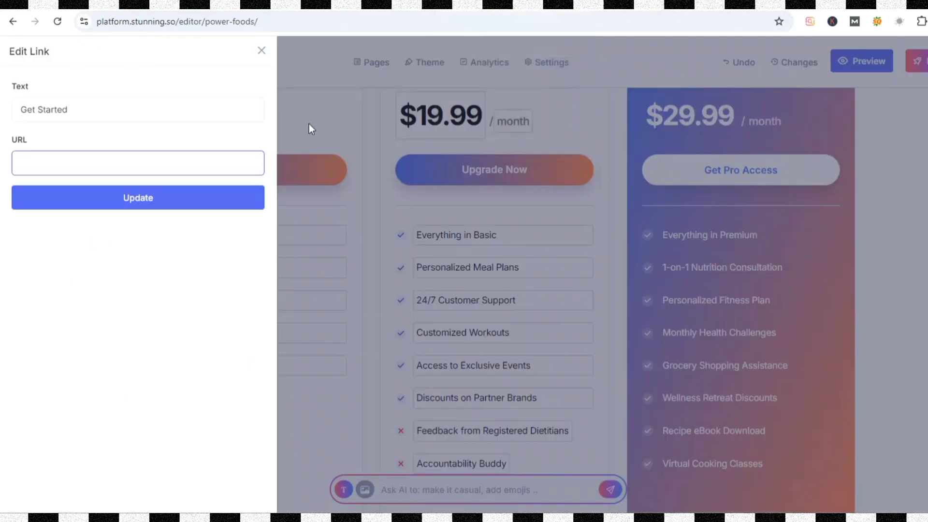
key("ctrl+v")
left_click(208, 197)
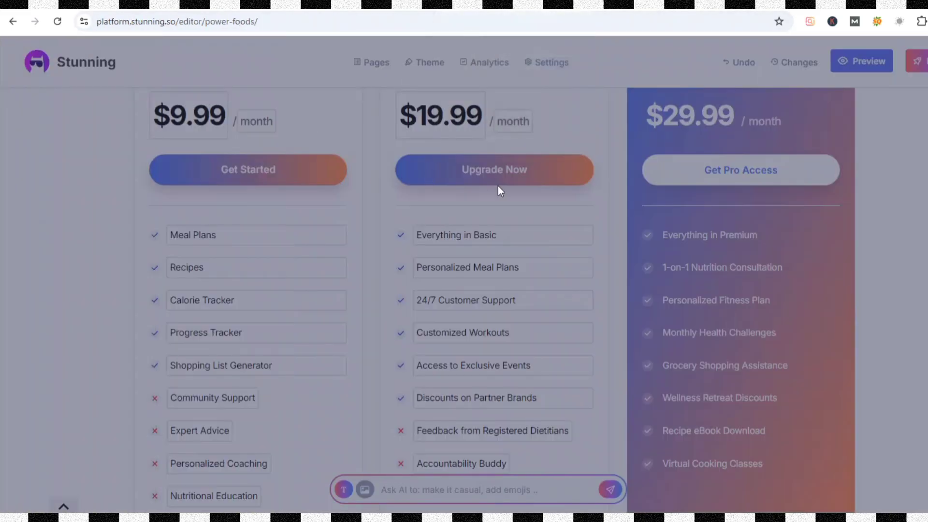
Check the product's sales landing page and its price in the Digistore24 marketplace
scroll(500, 186, "down", 2)
scroll(499, 187, "down", 5)
scroll(500, 188, "up", 7)
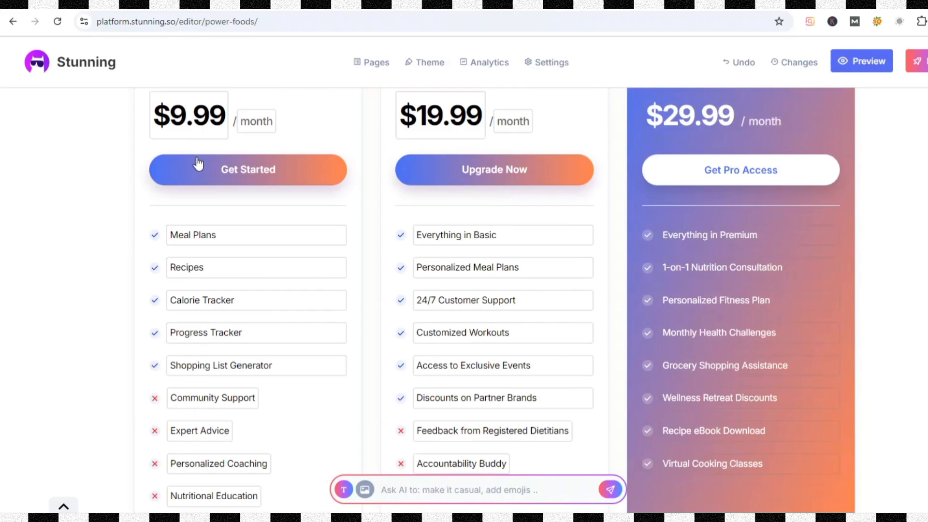
left_click(380, 7)
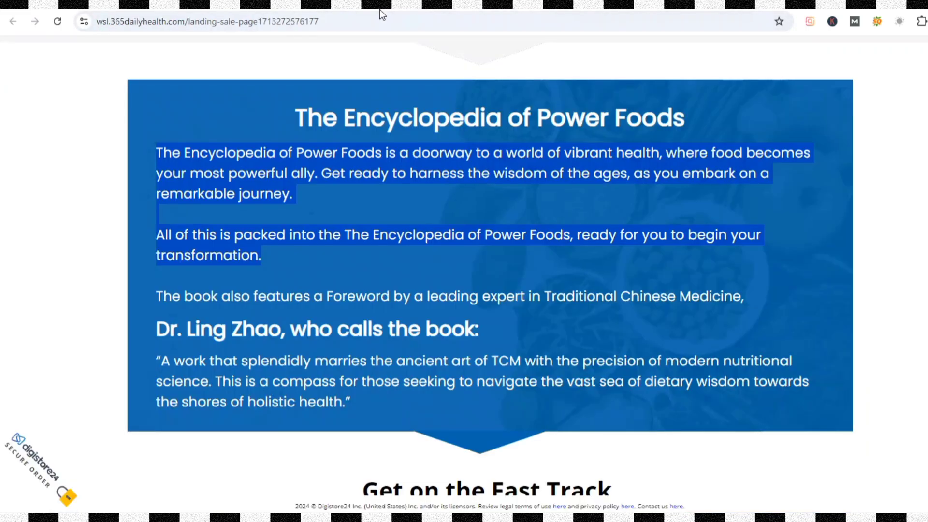
left_click(317, 9)
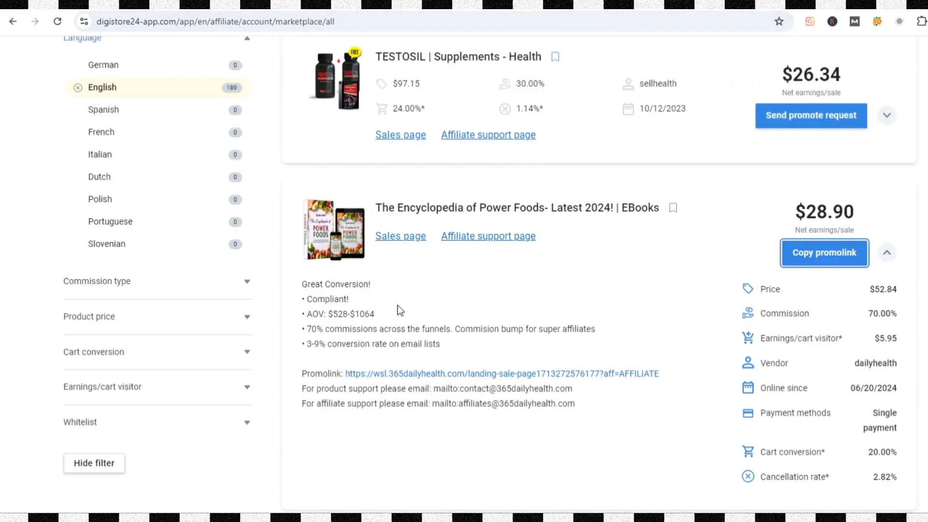
Replace the Basic plan's $9.99 price with 52 so it reads $52 per month
left_click(524, 9)
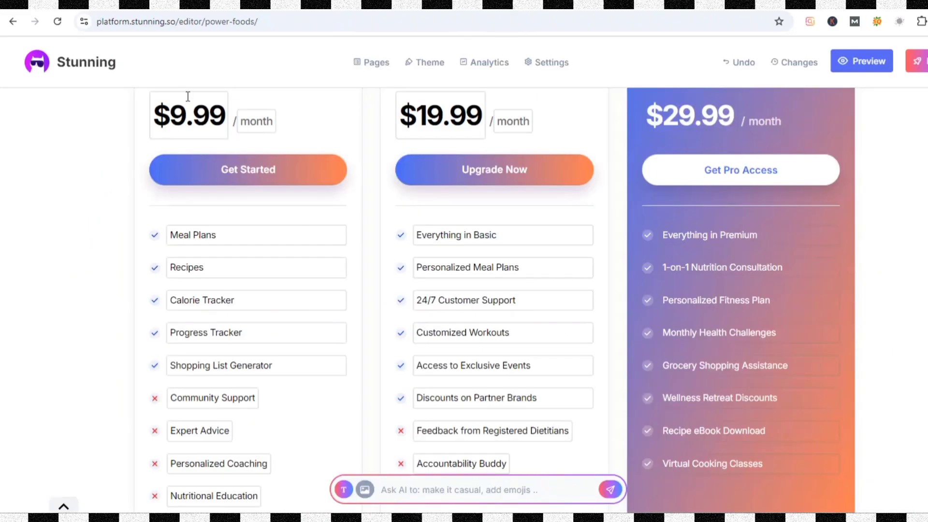
left_click_drag(210, 113, 222, 114)
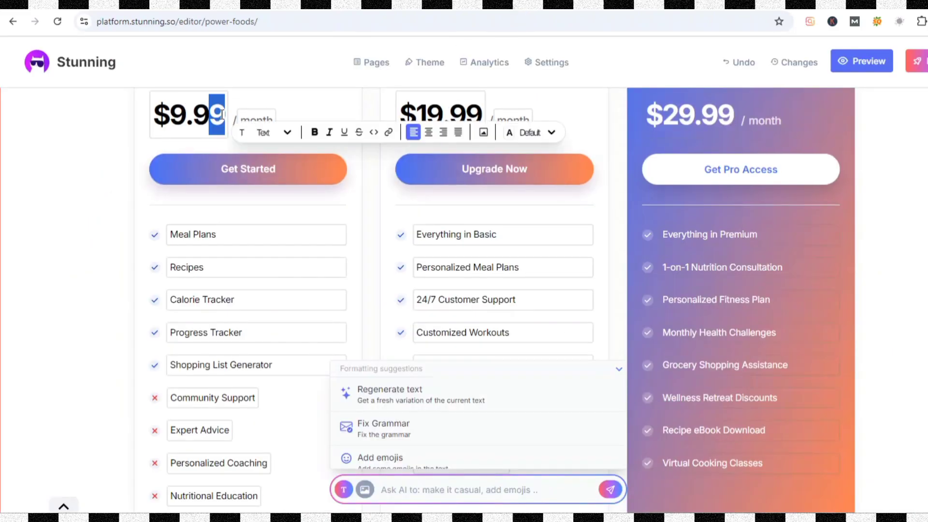
key("BackSpace")
key("BackSpace")
key("BackSpace")
key("BackSpace")
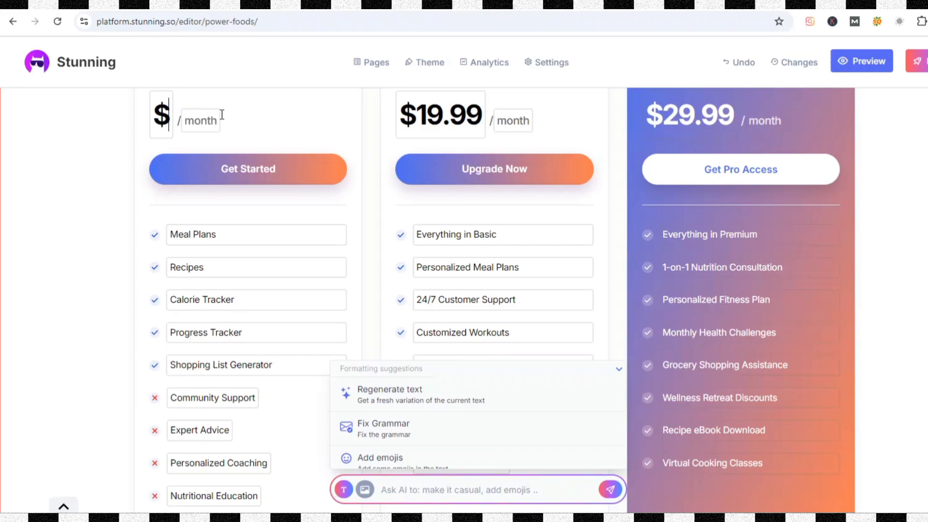
type("52")
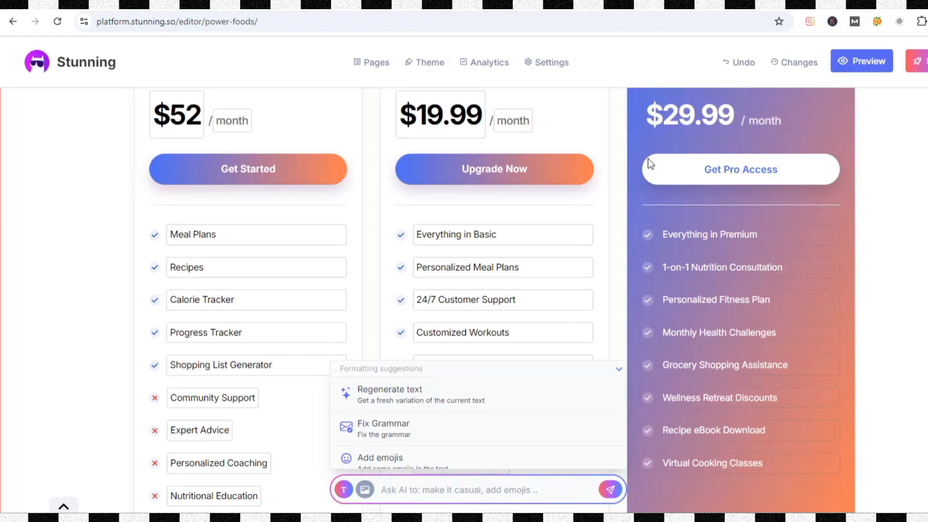
left_click(618, 370)
scroll(477, 312, "down", 4)
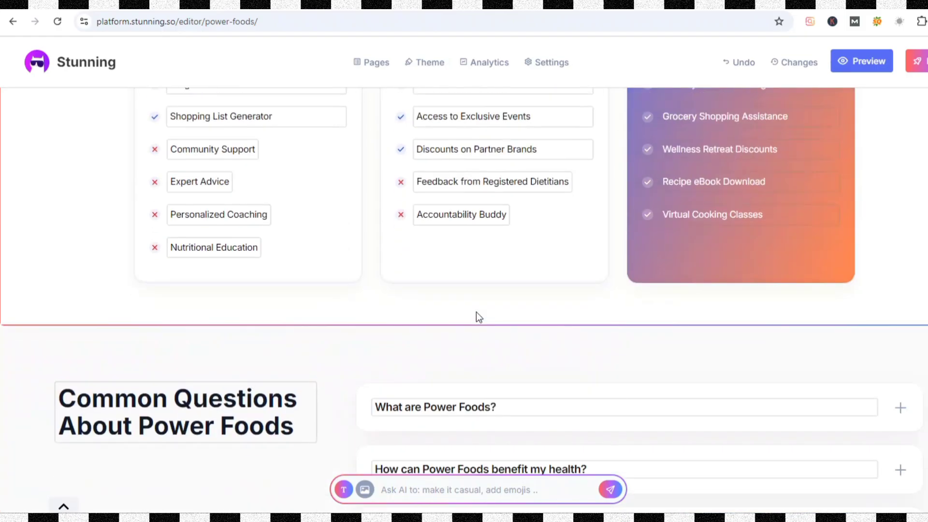
scroll(476, 312, "down", 7)
scroll(477, 312, "down", 5)
scroll(476, 313, "up", 5)
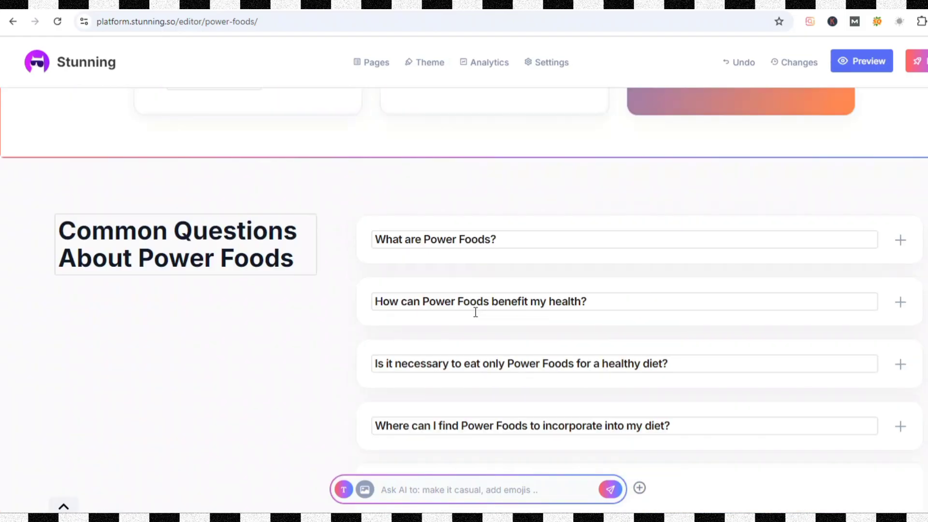
scroll(477, 313, "up", 6)
scroll(477, 313, "up", 4)
scroll(476, 312, "up", 5)
scroll(475, 311, "up", 4)
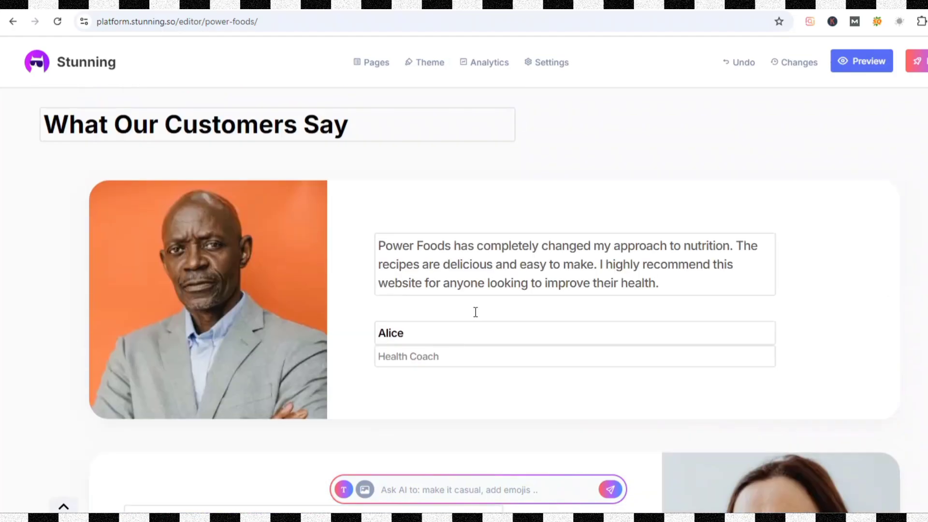
scroll(476, 312, "up", 5)
scroll(475, 312, "up", 5)
scroll(476, 311, "up", 5)
scroll(476, 312, "up", 3)
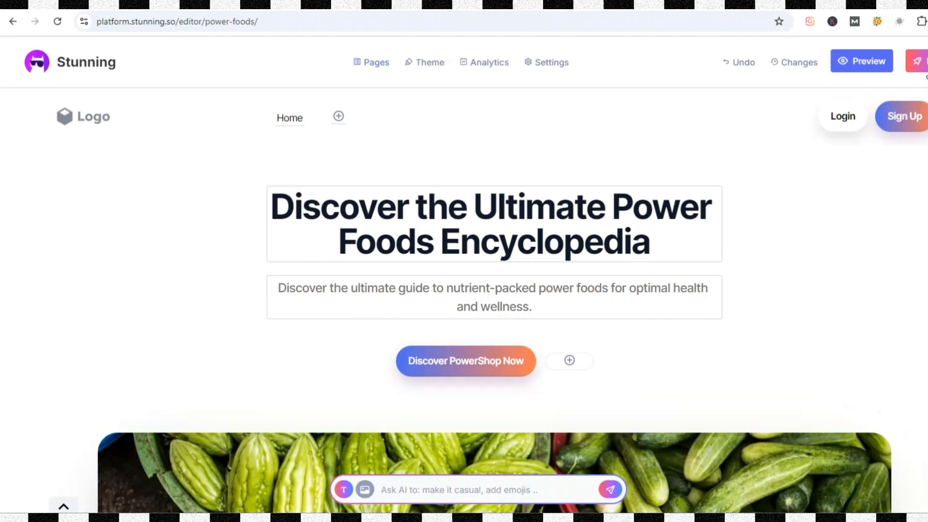
left_click(917, 61)
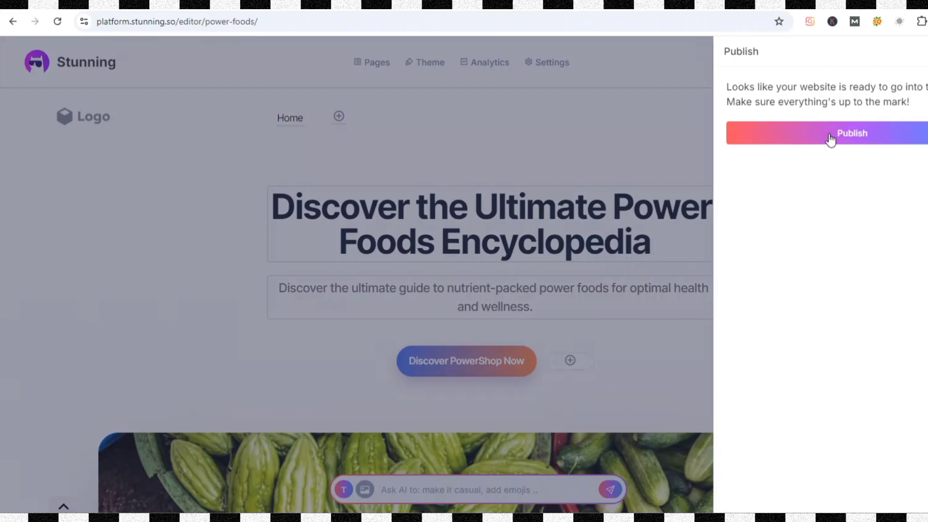
left_click(820, 135)
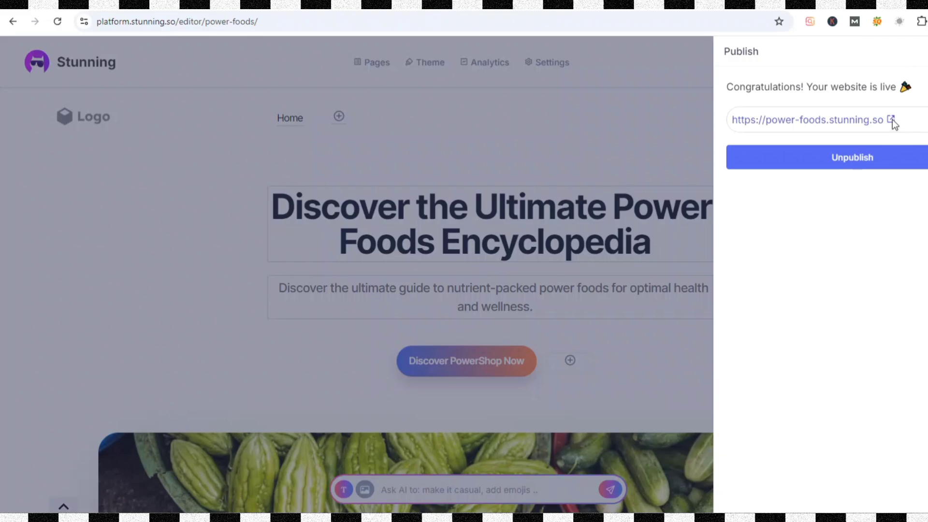
left_click(799, 123)
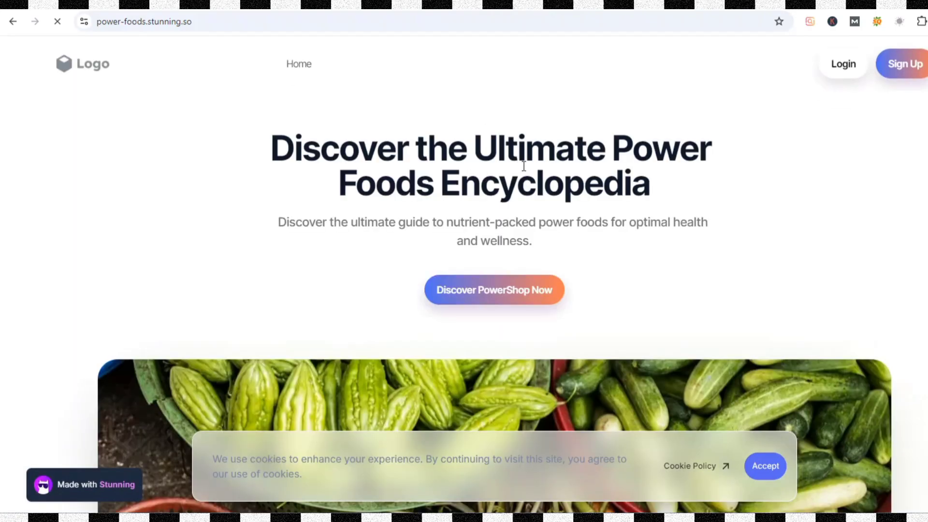
scroll(522, 166, "down", 8)
scroll(519, 164, "down", 3)
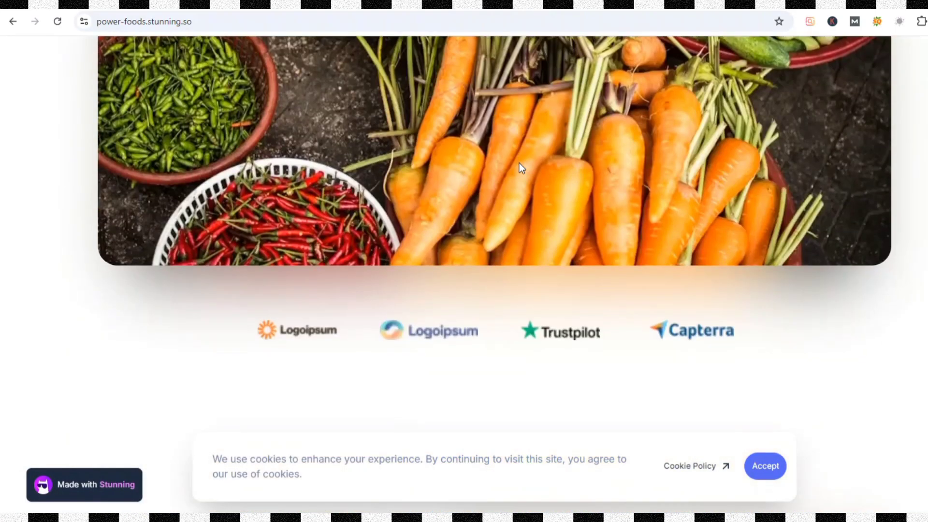
scroll(519, 163, "down", 2)
scroll(519, 163, "down", 1)
scroll(519, 163, "down", 6)
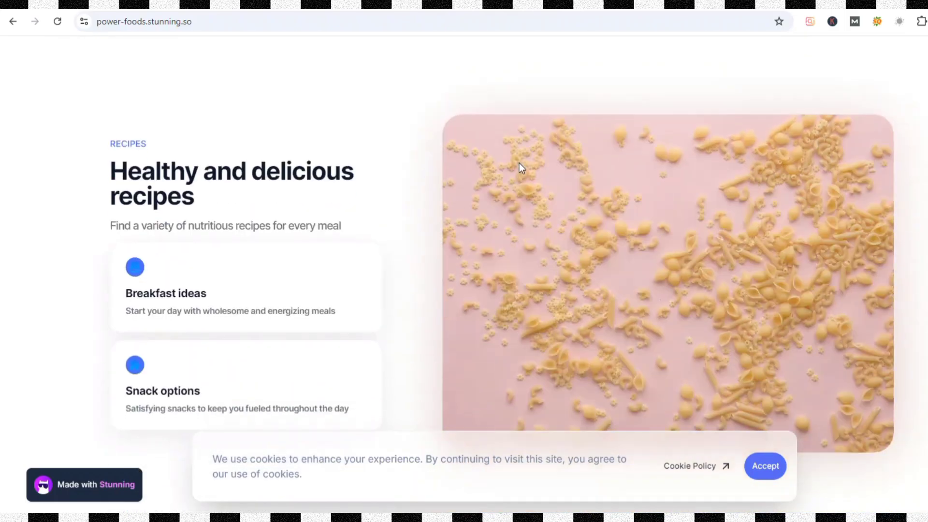
scroll(519, 164, "down", 5)
scroll(519, 164, "down", 8)
scroll(520, 164, "down", 8)
scroll(520, 165, "down", 7)
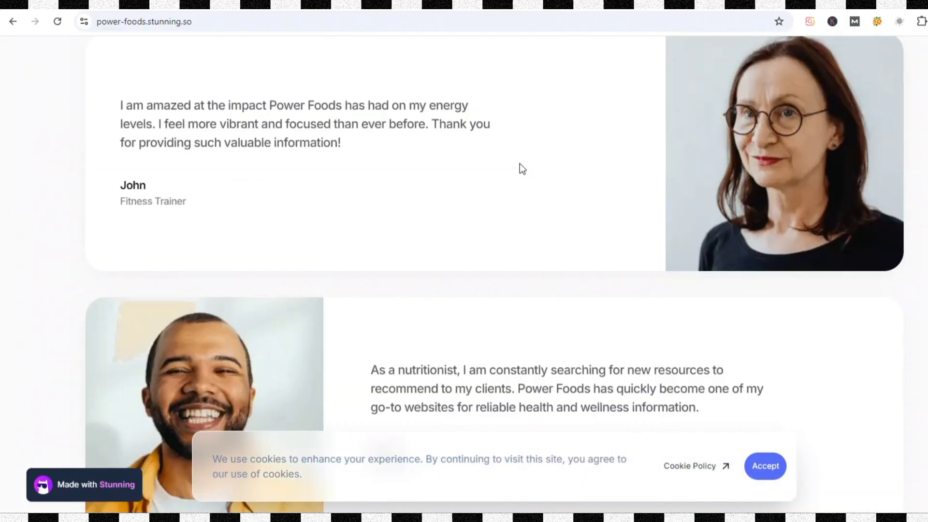
scroll(520, 164, "down", 8)
scroll(520, 164, "down", 5)
scroll(520, 164, "down", 6)
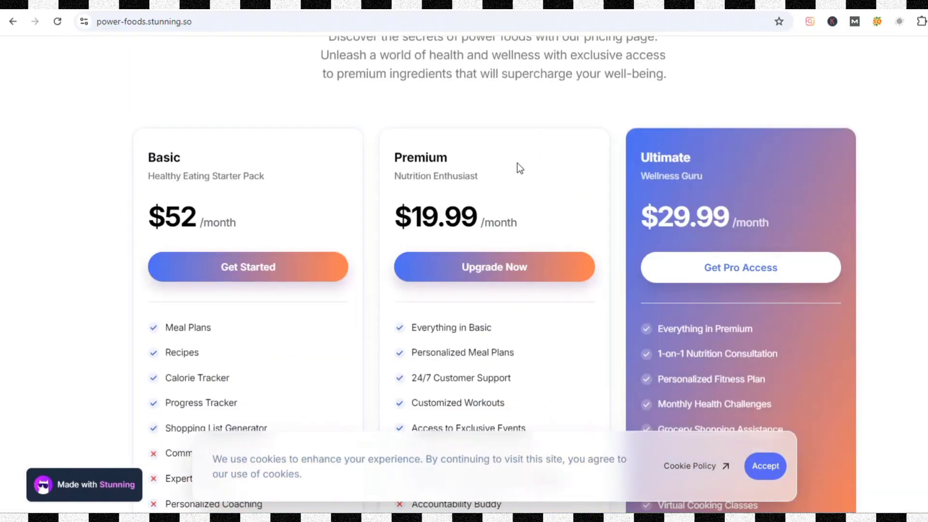
left_click(248, 276)
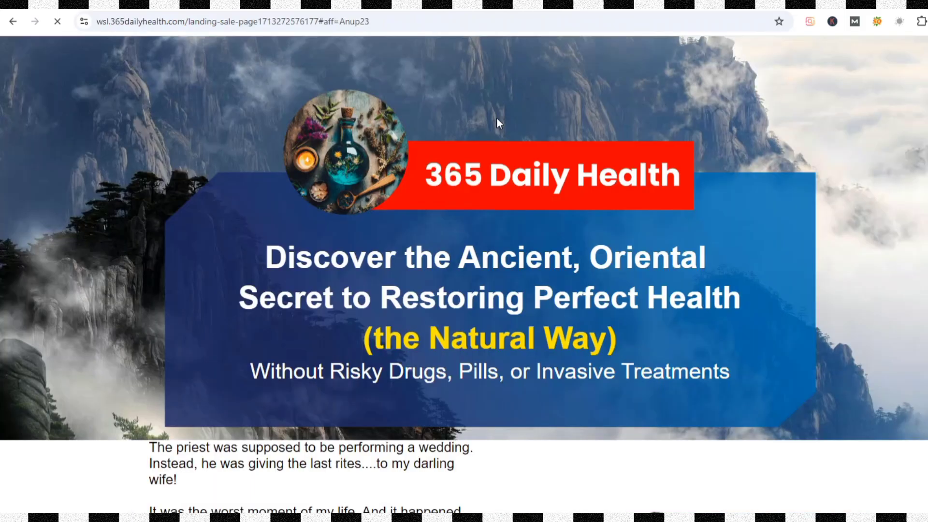
scroll(497, 117, "down", 5)
scroll(497, 117, "down", 5)
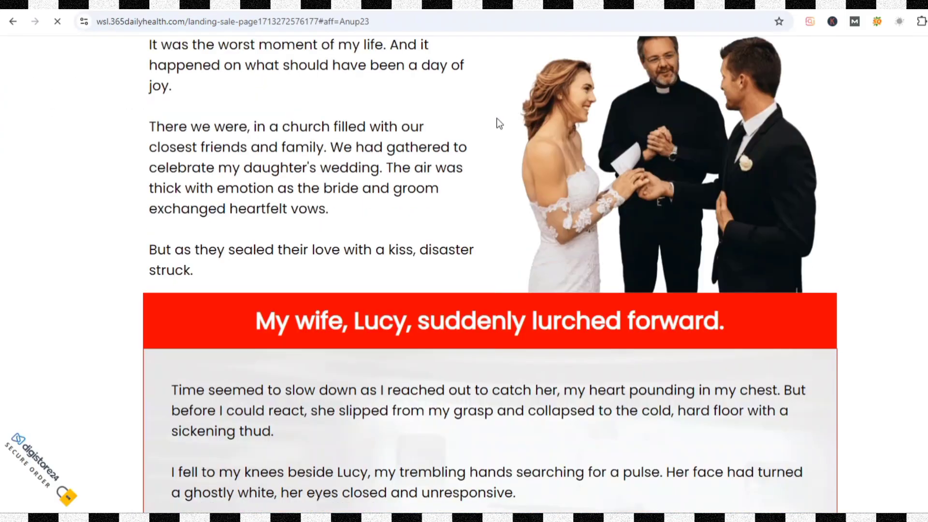
scroll(497, 117, "down", 2)
scroll(497, 118, "up", 8)
scroll(496, 118, "up", 2)
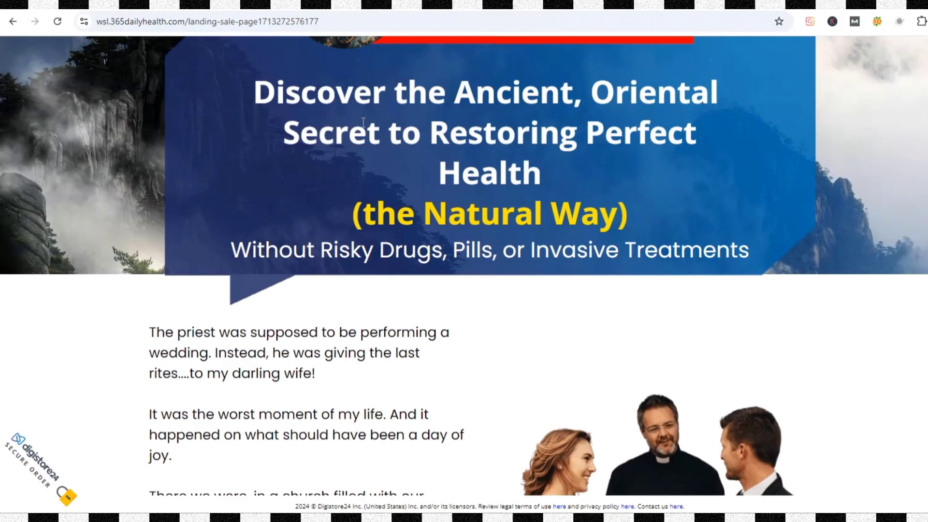
left_click(12, 21)
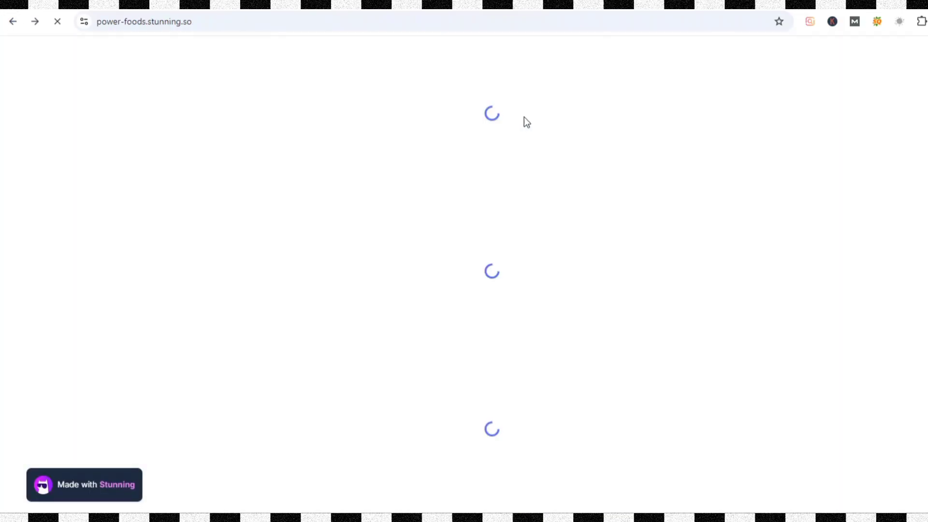
scroll(526, 121, "down", 10)
scroll(526, 121, "down", 10)
scroll(527, 121, "up", 5)
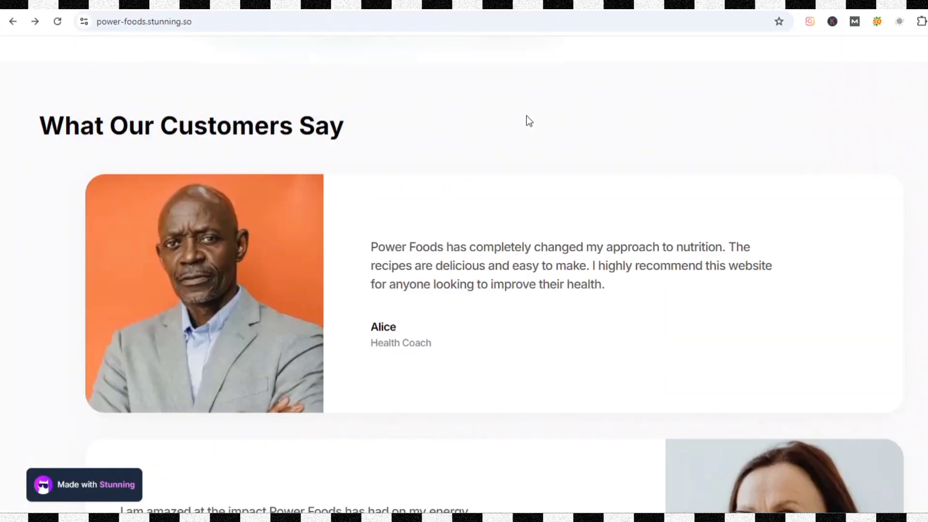
scroll(526, 121, "up", 15)
scroll(527, 117, "up", 10)
scroll(527, 117, "up", 10)
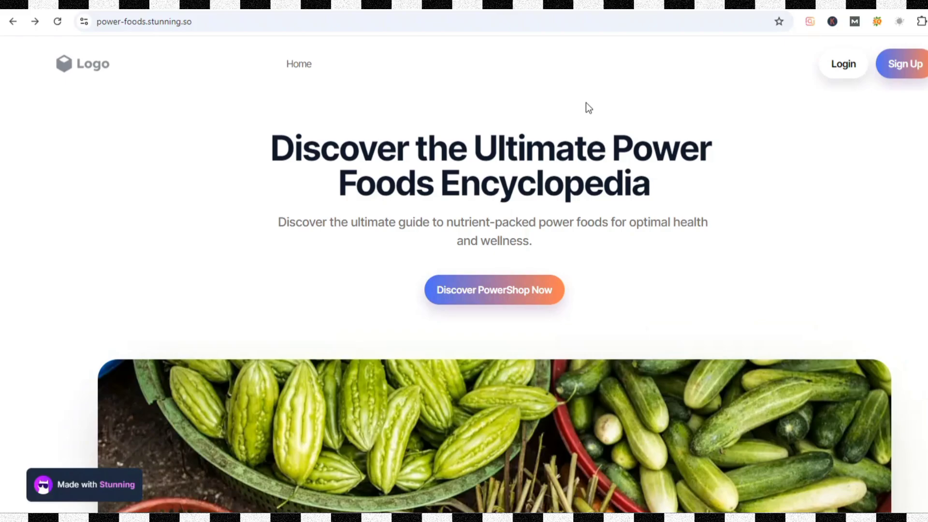
Start a new post from the X home feed and select ChatGPT's superfood paragraph
left_click(640, 25)
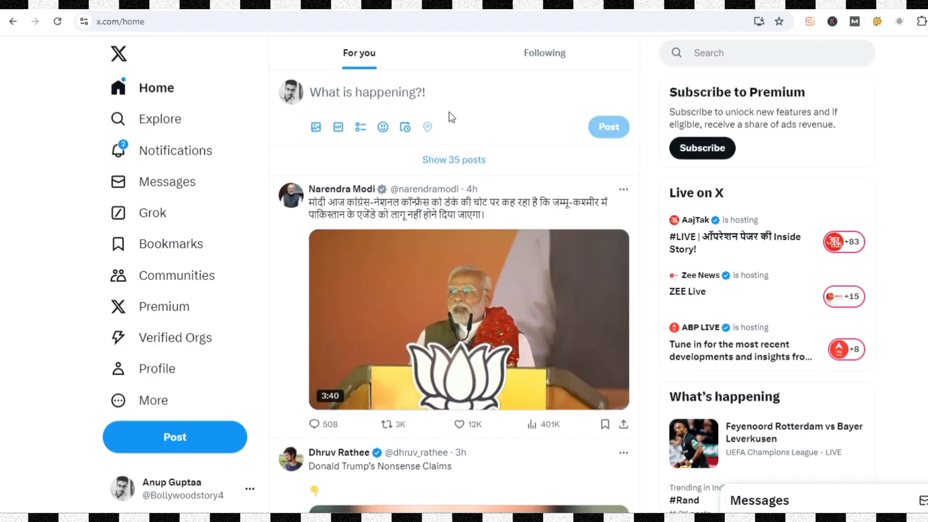
left_click(401, 97)
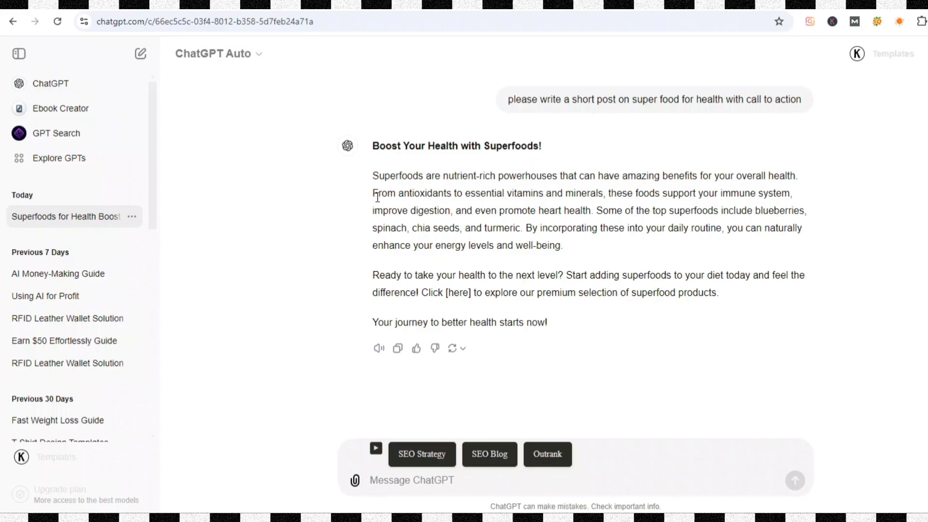
mouse_move(372, 170)
left_mouse_down()
mouse_move(522, 224)
mouse_move(535, 211)
left_mouse_up()
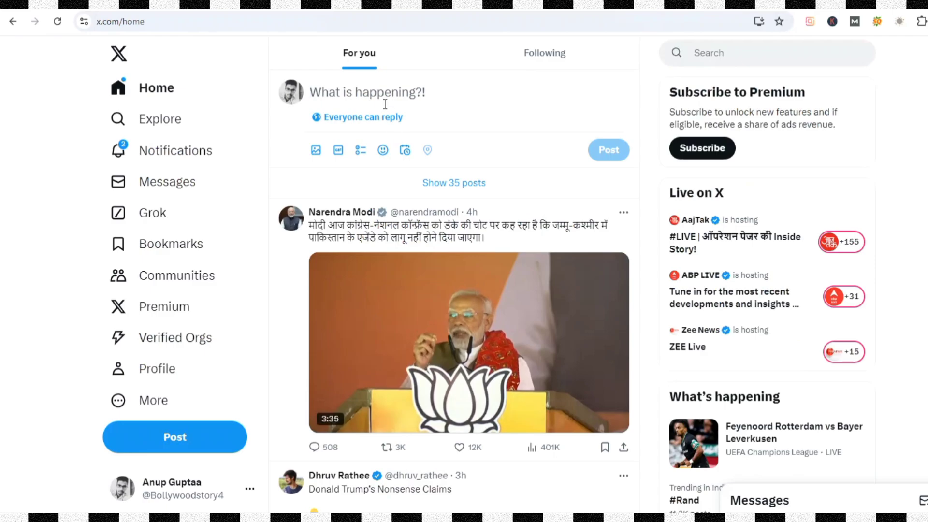
Paste the superfood paragraph into the post and delete the sentences over the length limit
type("Superfoods are nutrient-rich powerhouses that can have amazing benefits for your overall health. From antioxidants to essential vitamins and minerals, these foods support your immune system, improve digestion, and even promote heart health. Some of the top superfoods include blueberries, spinach, chia seeds, and turmeric.")
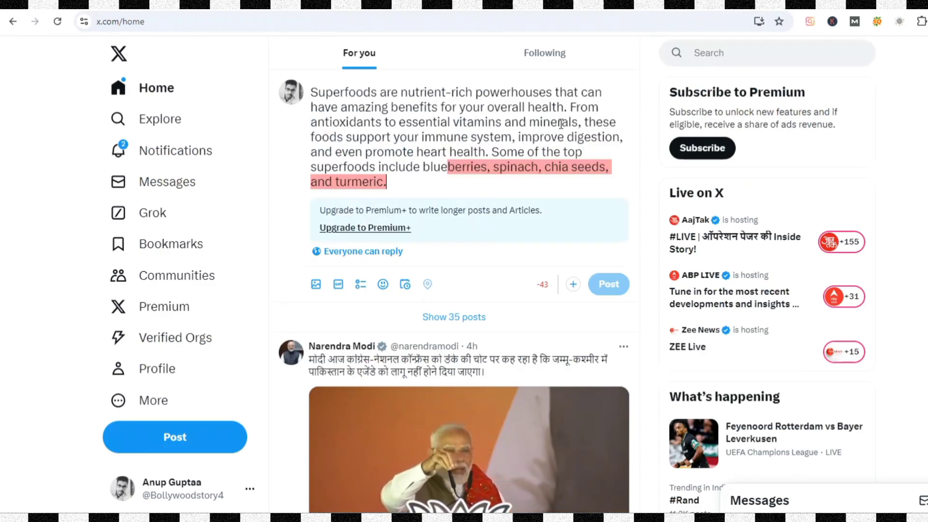
left_click_drag(571, 107, 597, 178)
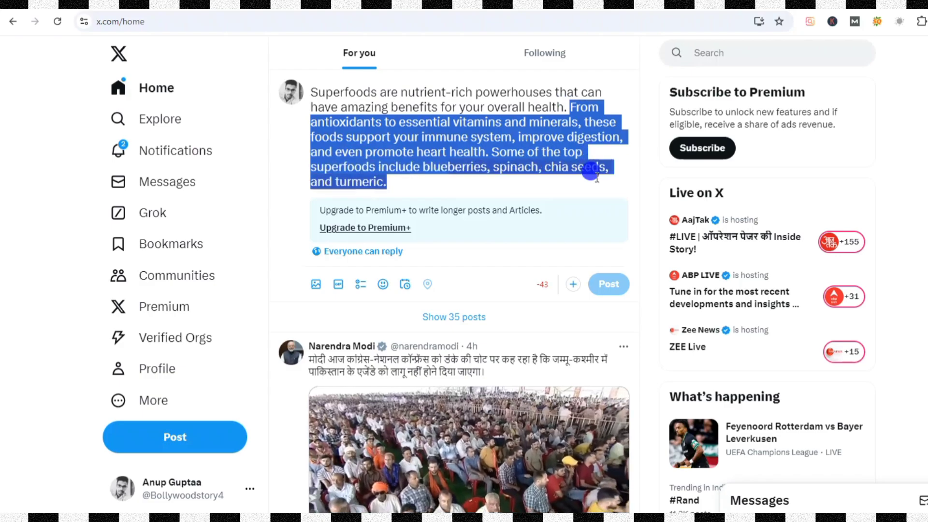
key("BackSpace")
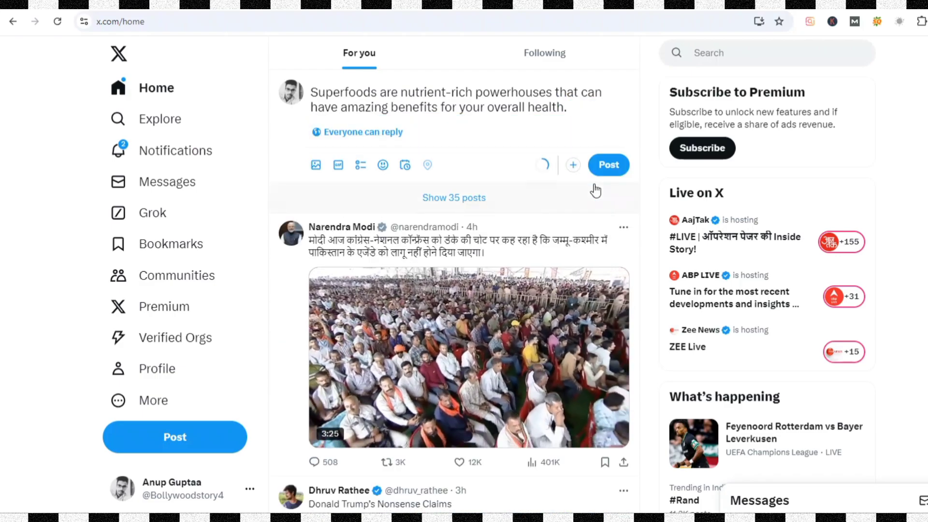
Add ChatGPT's closing line 'Your journey to better health starts now!' to the post
key("ctrl+Tab")
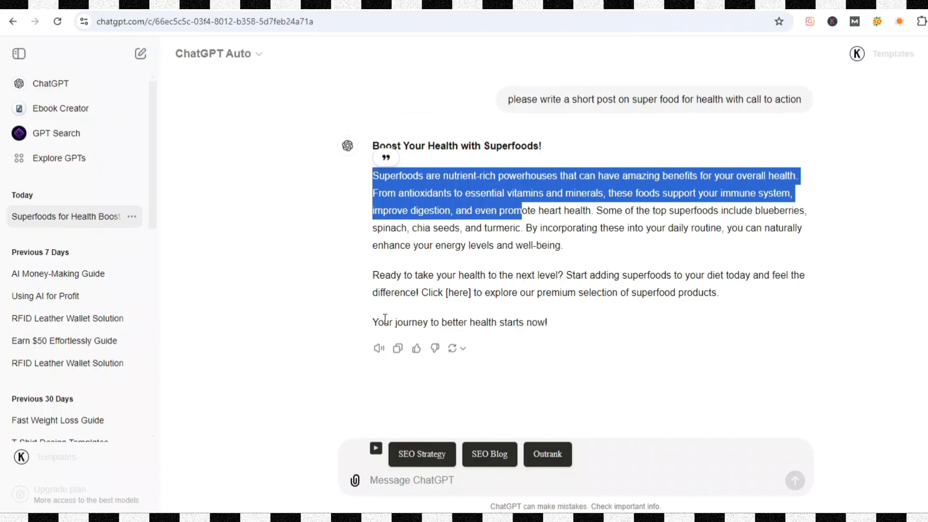
mouse_move(370, 323)
left_mouse_down()
mouse_move(368, 315)
mouse_move(566, 314)
left_mouse_up()
key("ctrl+c")
key("ctrl+Tab")
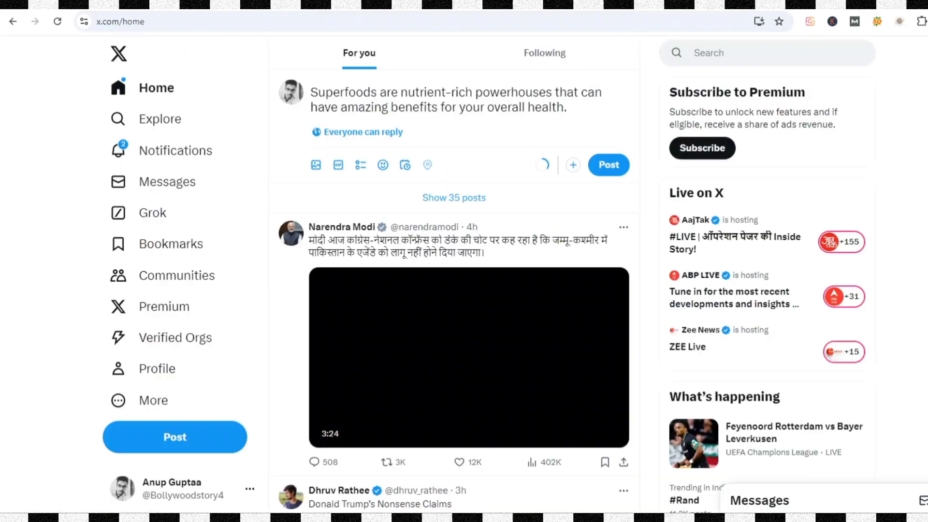
key("ctrl+v")
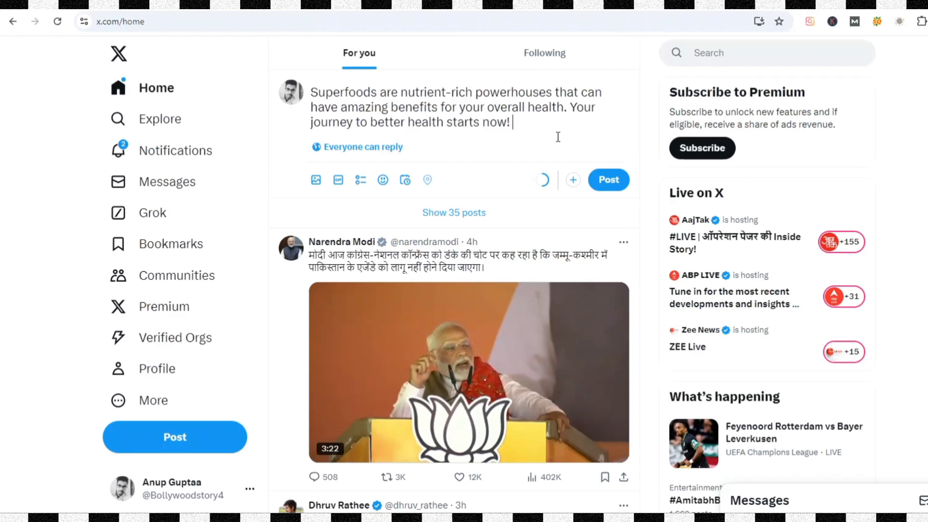
type("-")
key("ctrl+Tab")
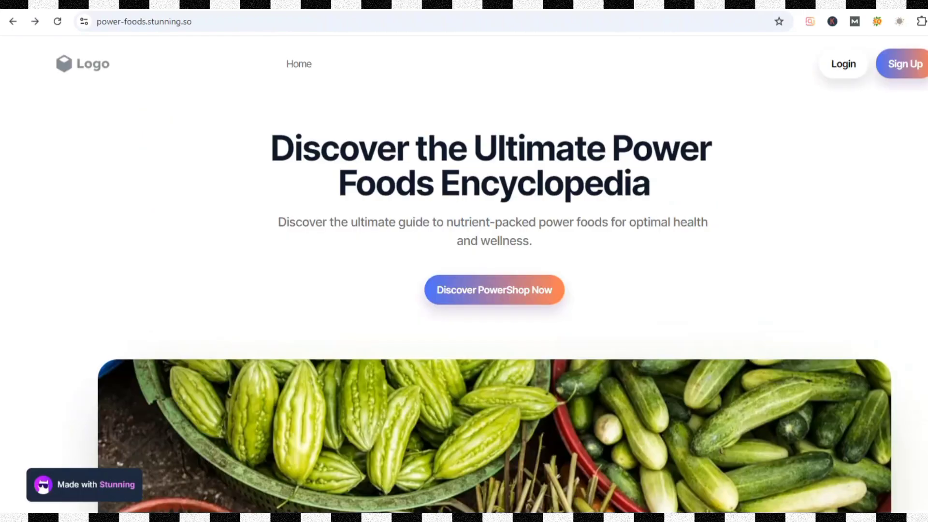
left_click(499, 22)
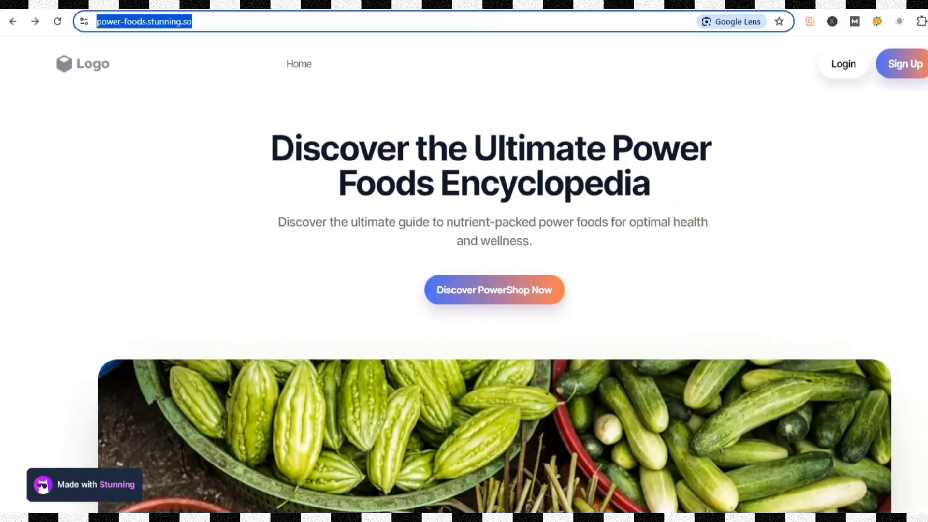
key("ctrl+c")
key("ctrl+shift+Tab")
key("ctrl+v")
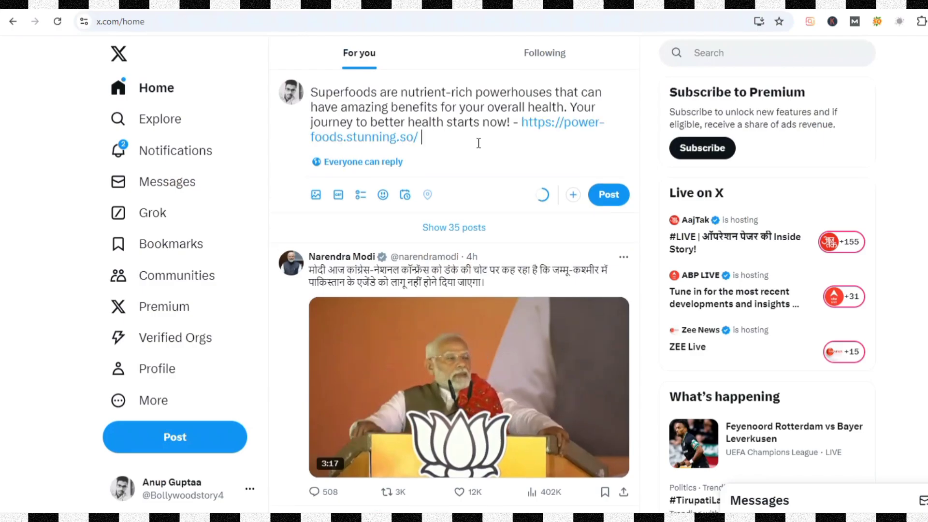
type("#")
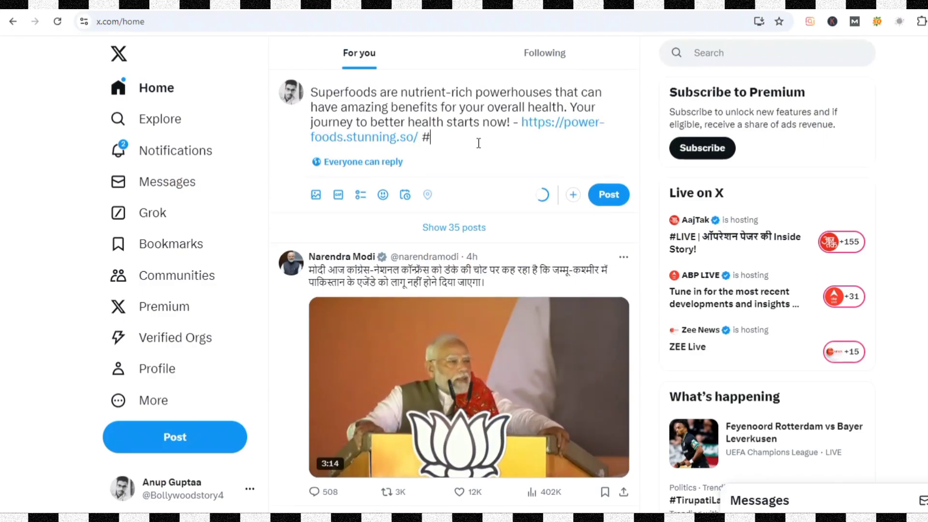
type("super")
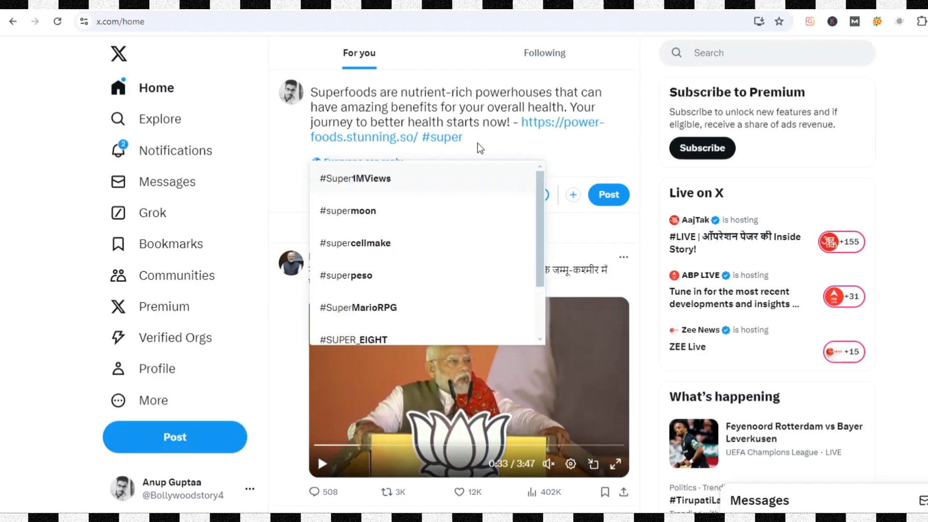
type("food ")
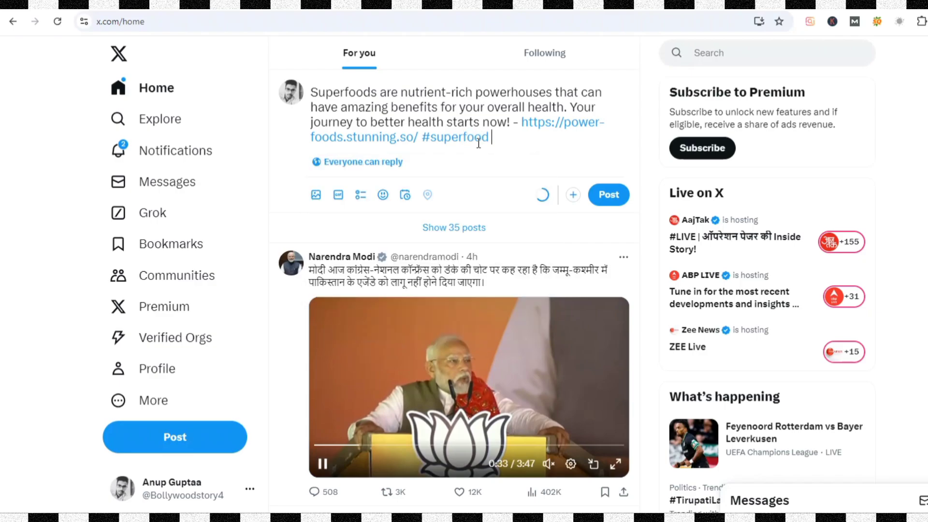
type("#food")
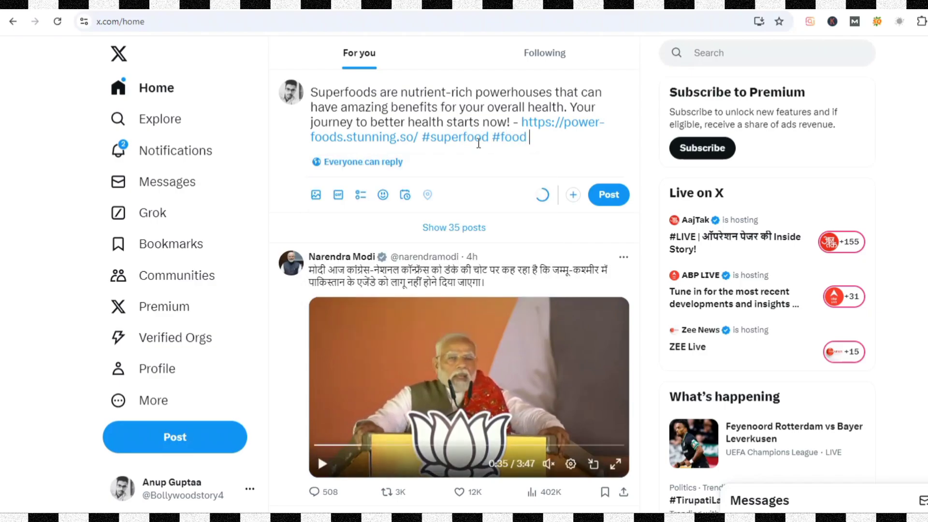